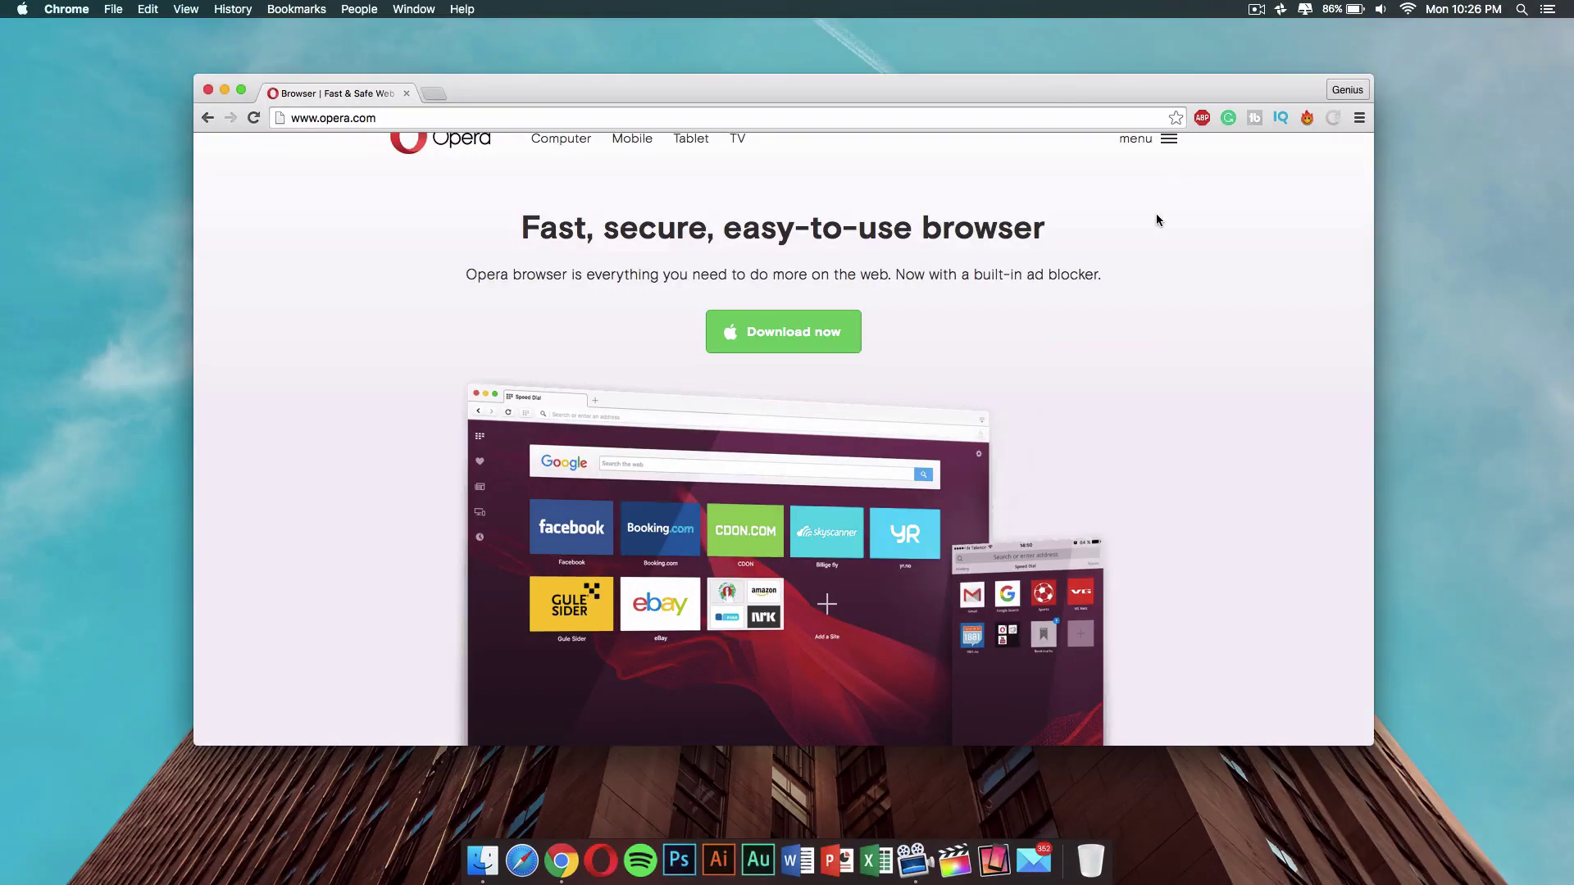
# Close the Chrome window.
pyautogui.scroll(-5, 1157, 218)
pyautogui.scroll(4, 1157, 218)
pyautogui.scroll(2, 1157, 219)
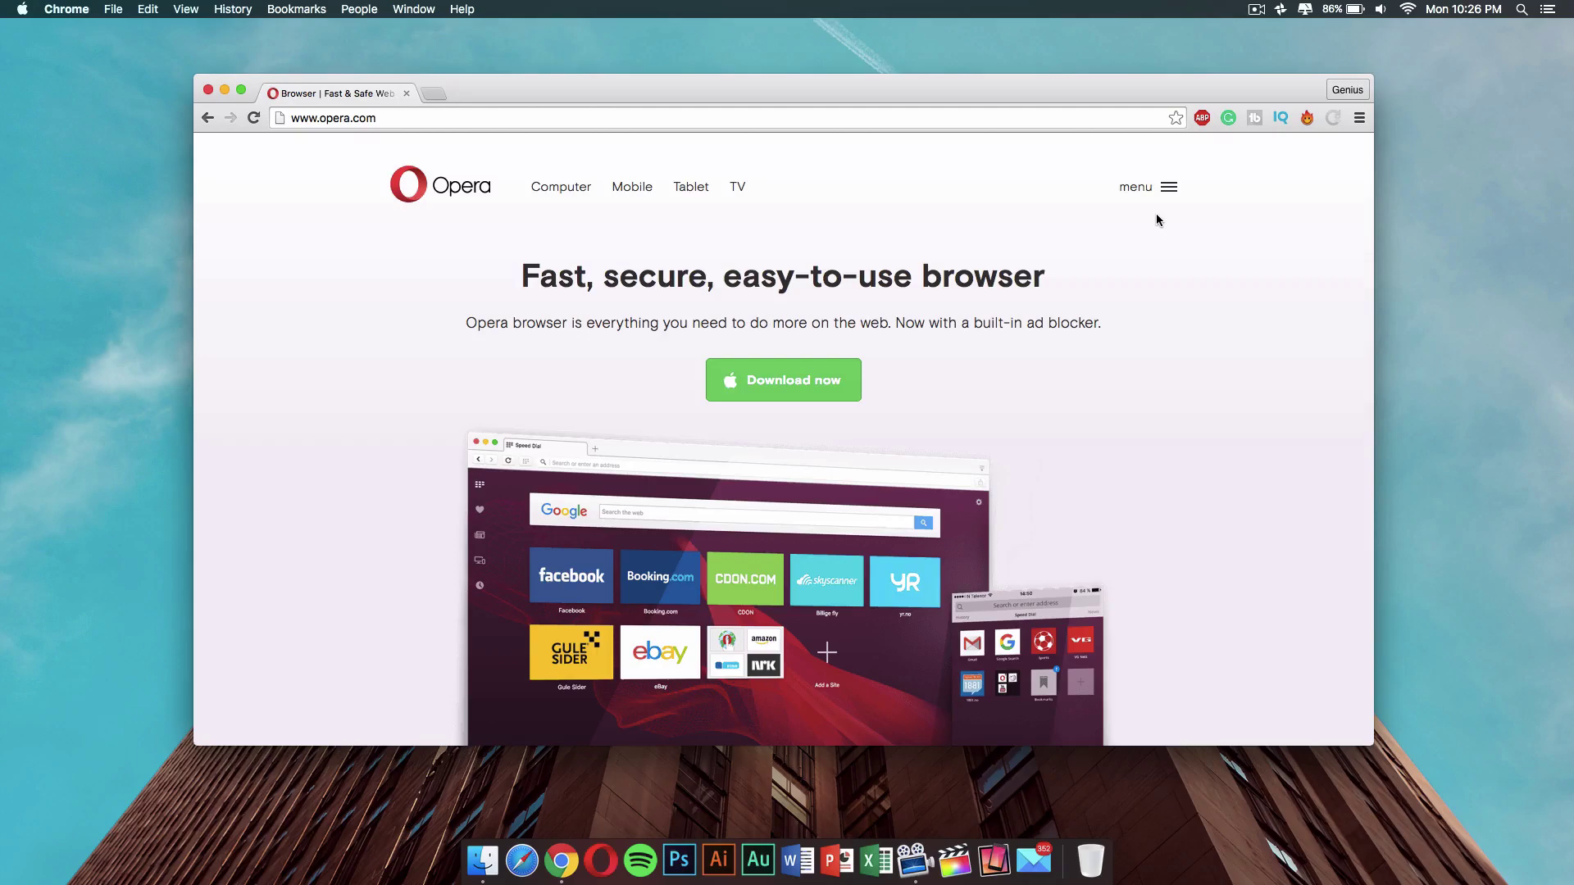
pyautogui.scroll(-5, 1156, 214)
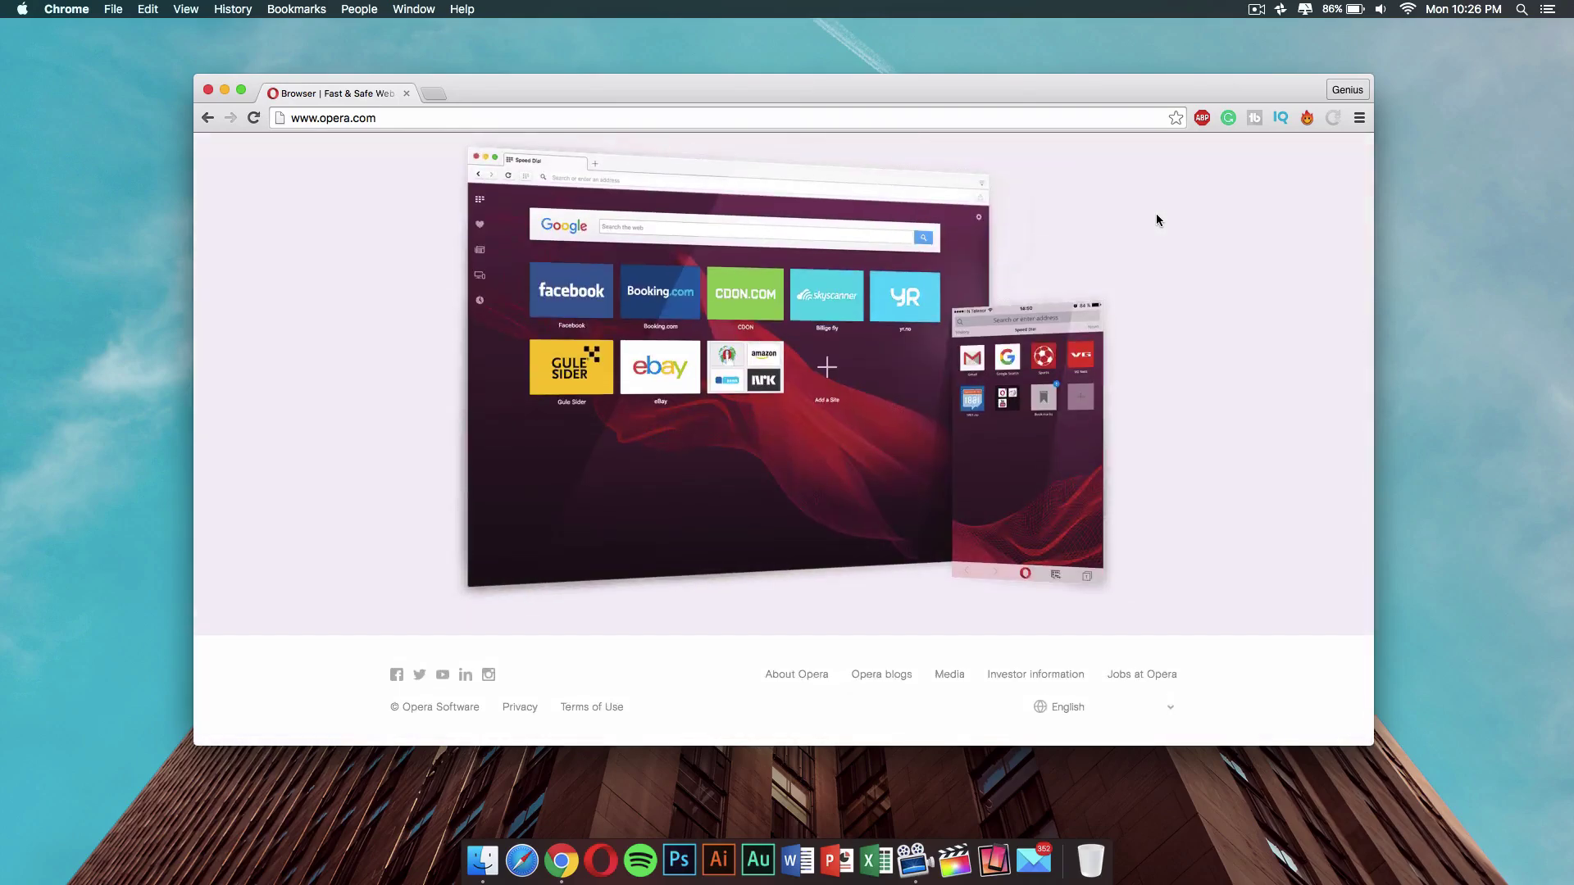
pyautogui.scroll(5, 1157, 217)
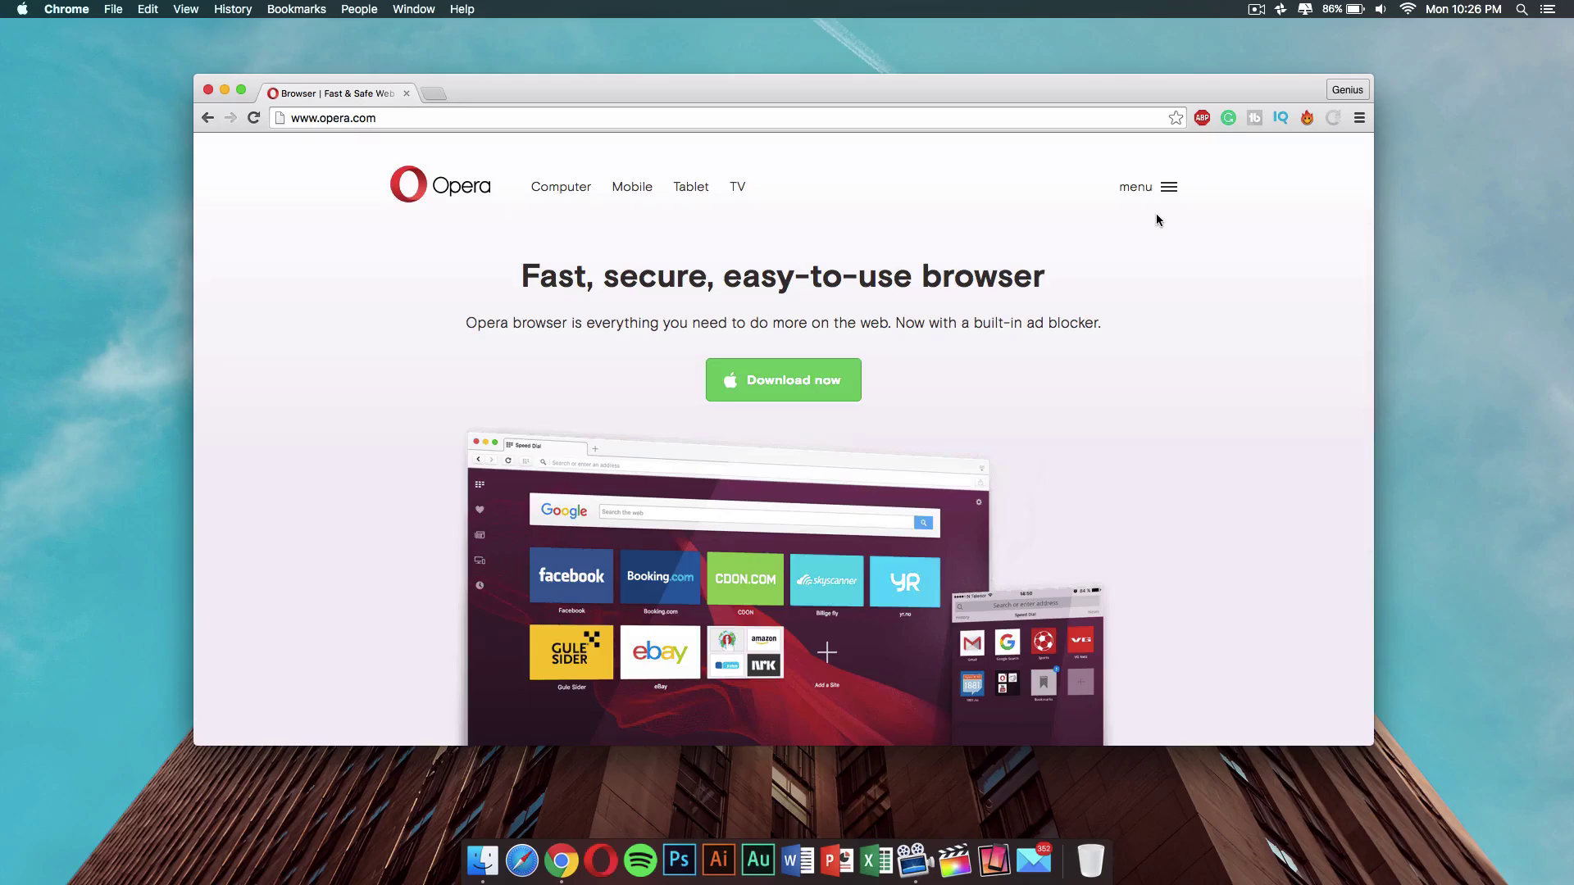
pyautogui.scroll(-1, 949, 411)
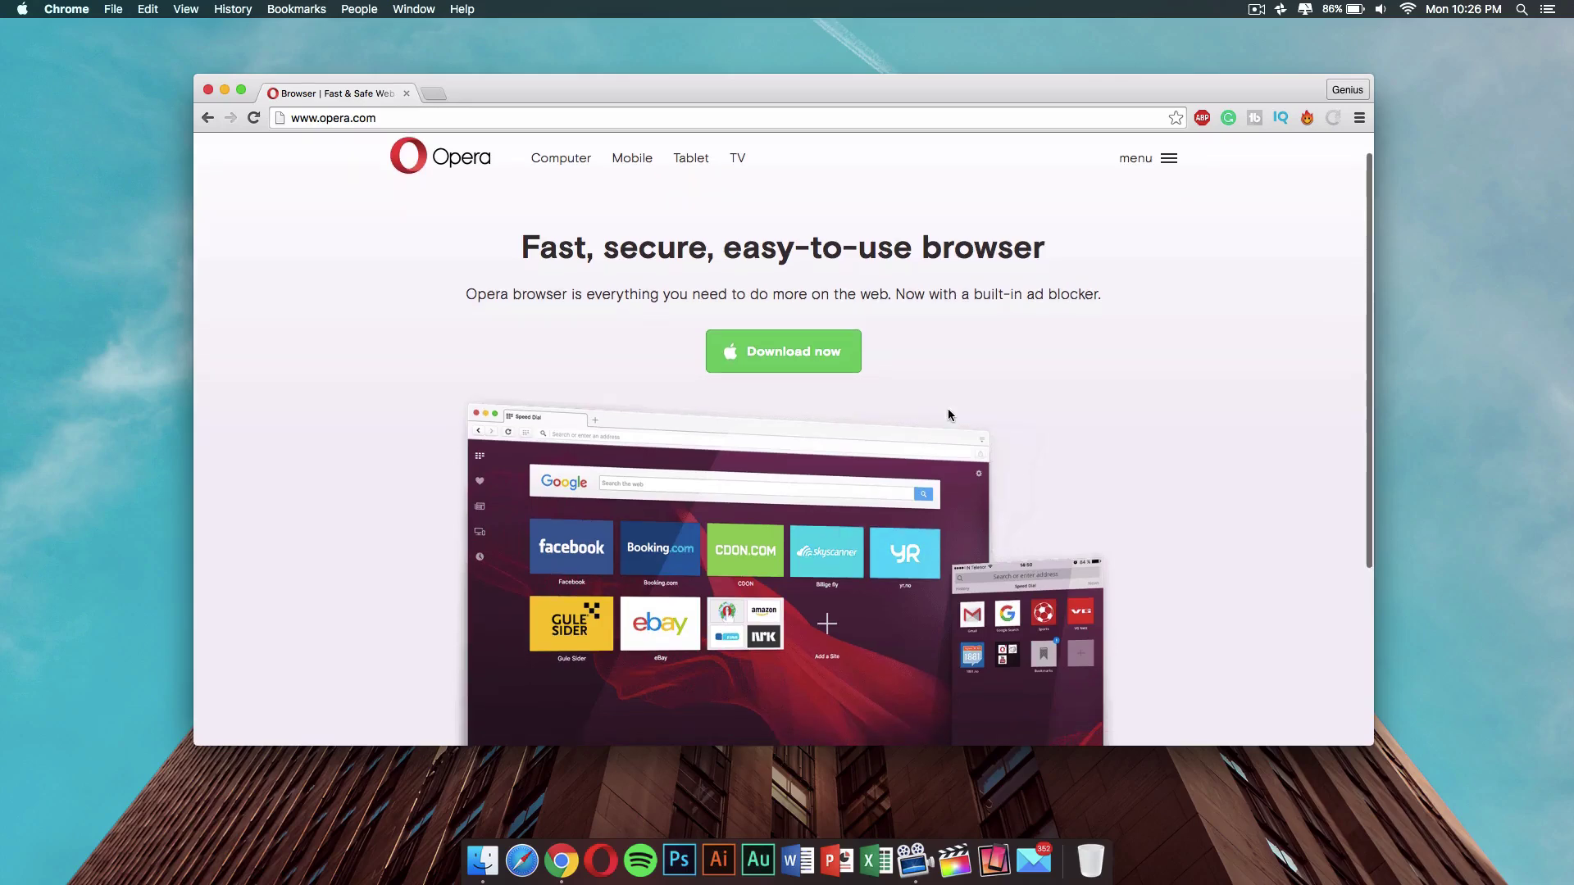
pyautogui.scroll(1, 949, 412)
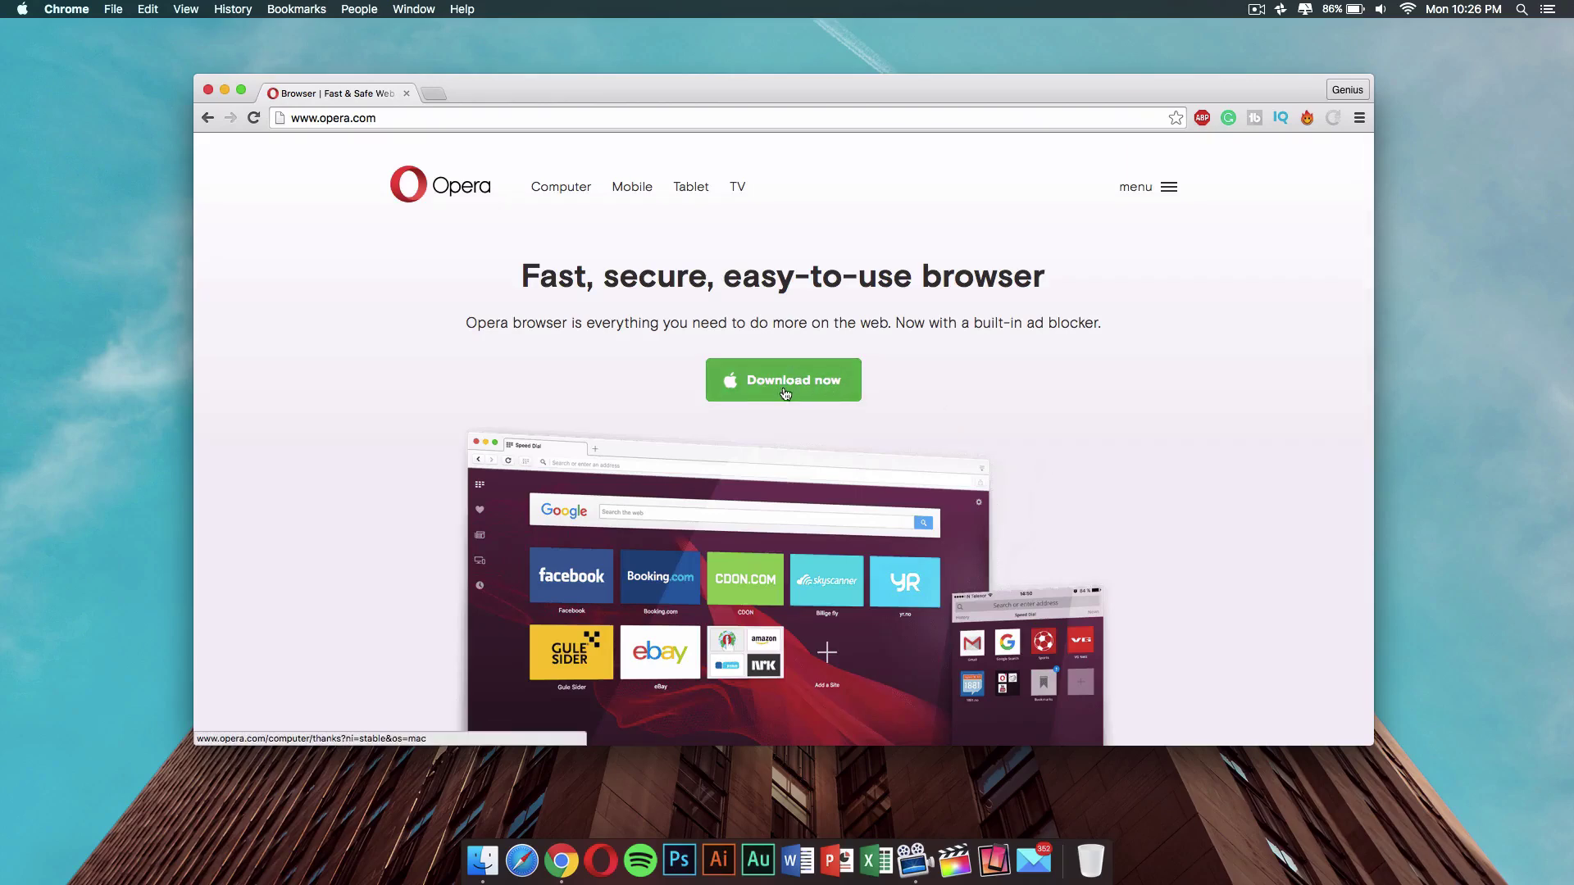
pyautogui.click(209, 91)
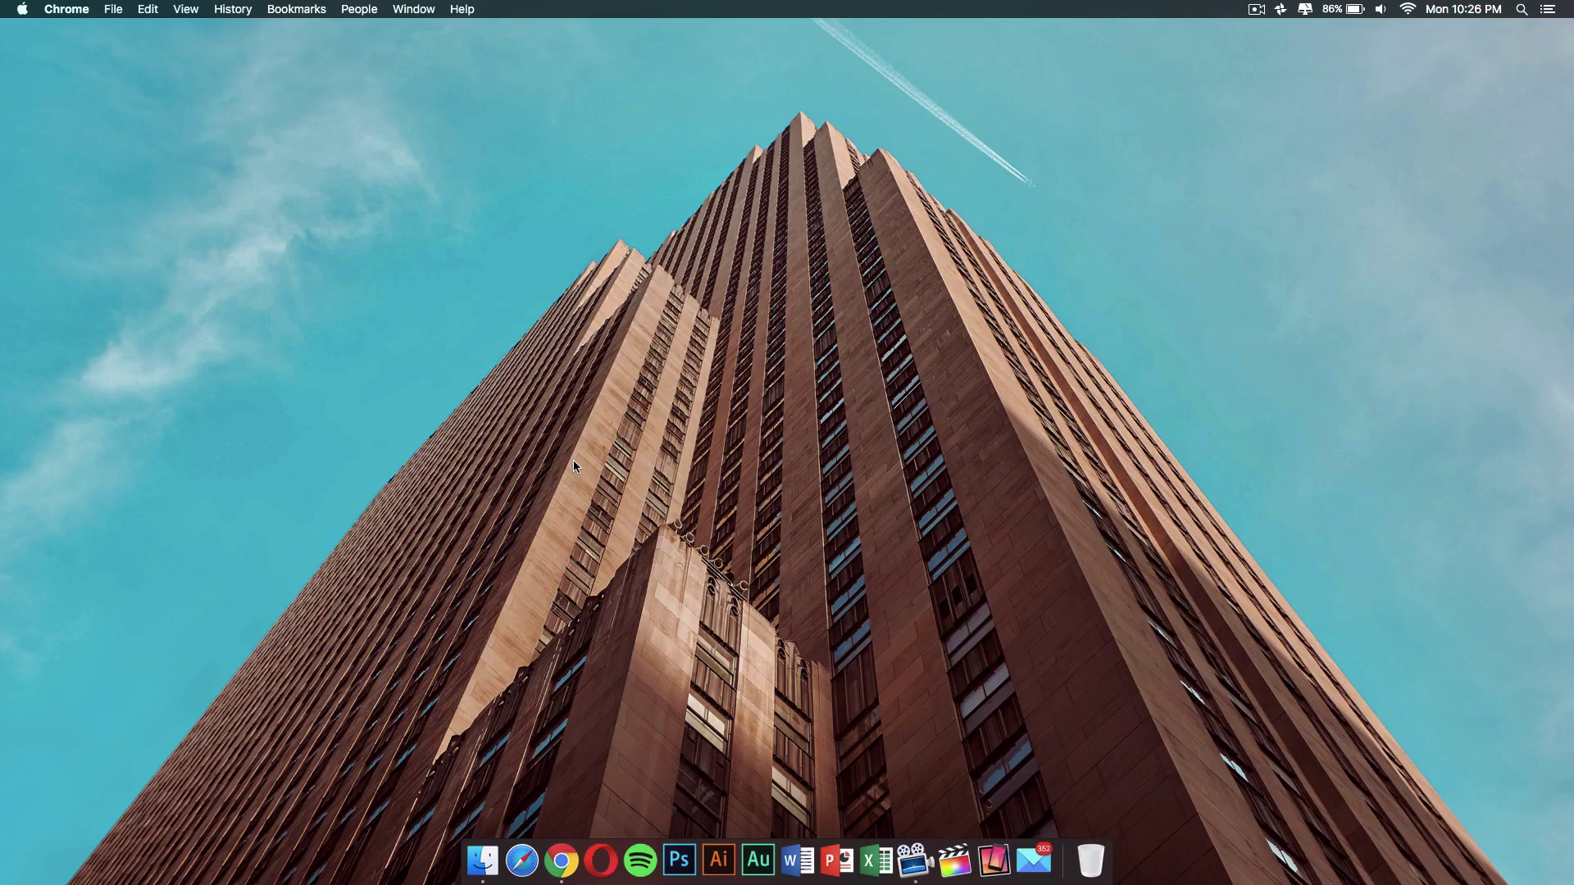
# Open a Finder window, centre it, and show the Applications folder listing Opera.
pyautogui.click(472, 878)
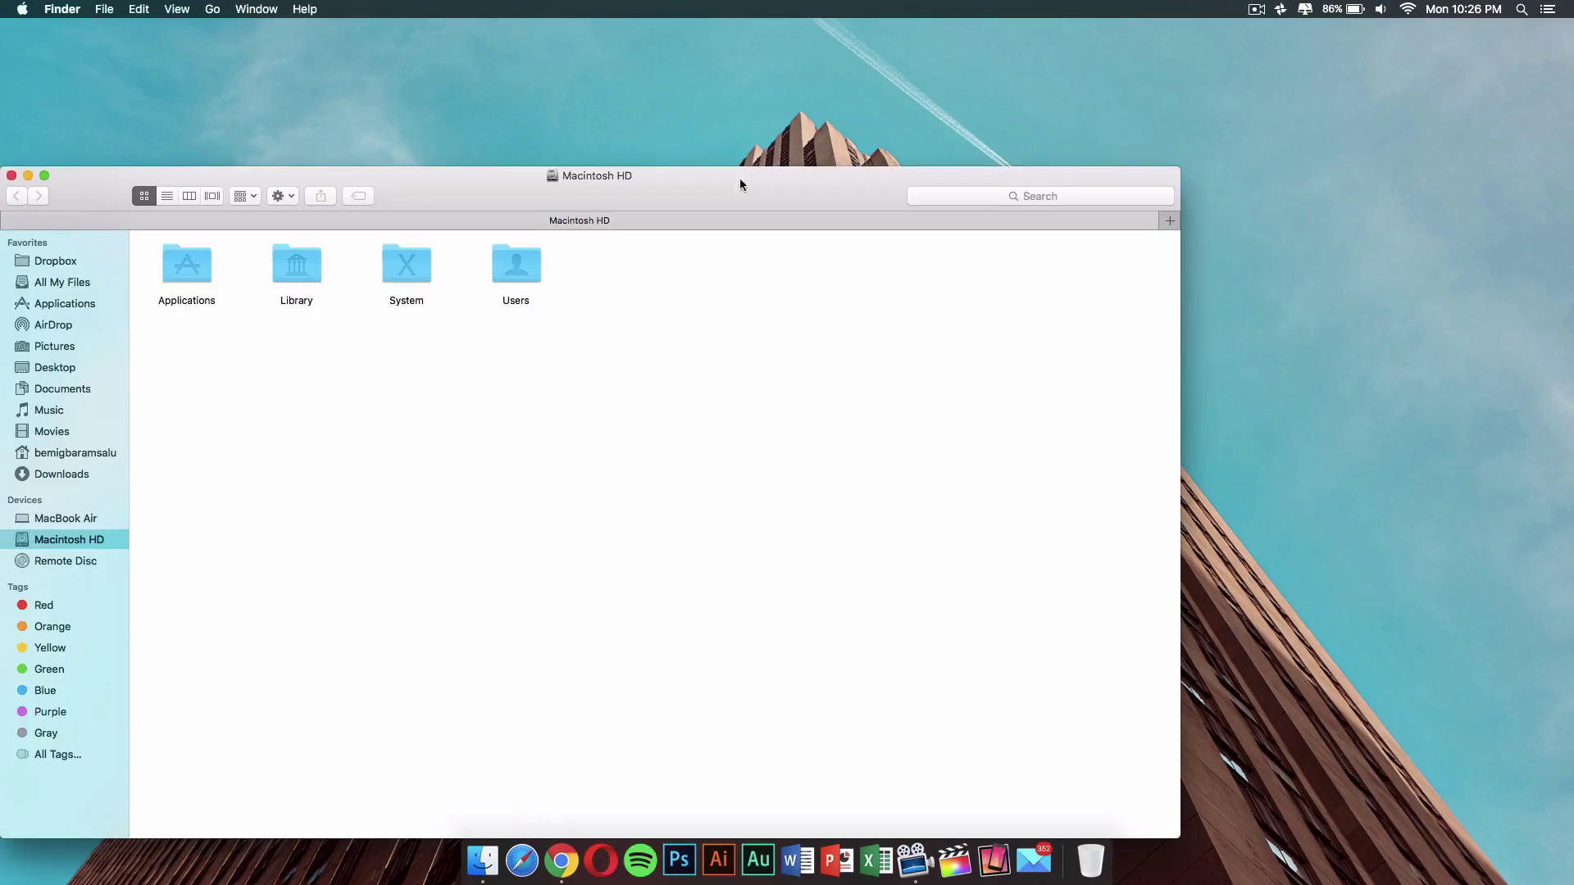
pyautogui.moveTo(740, 179); pyautogui.dragTo(918, 56)
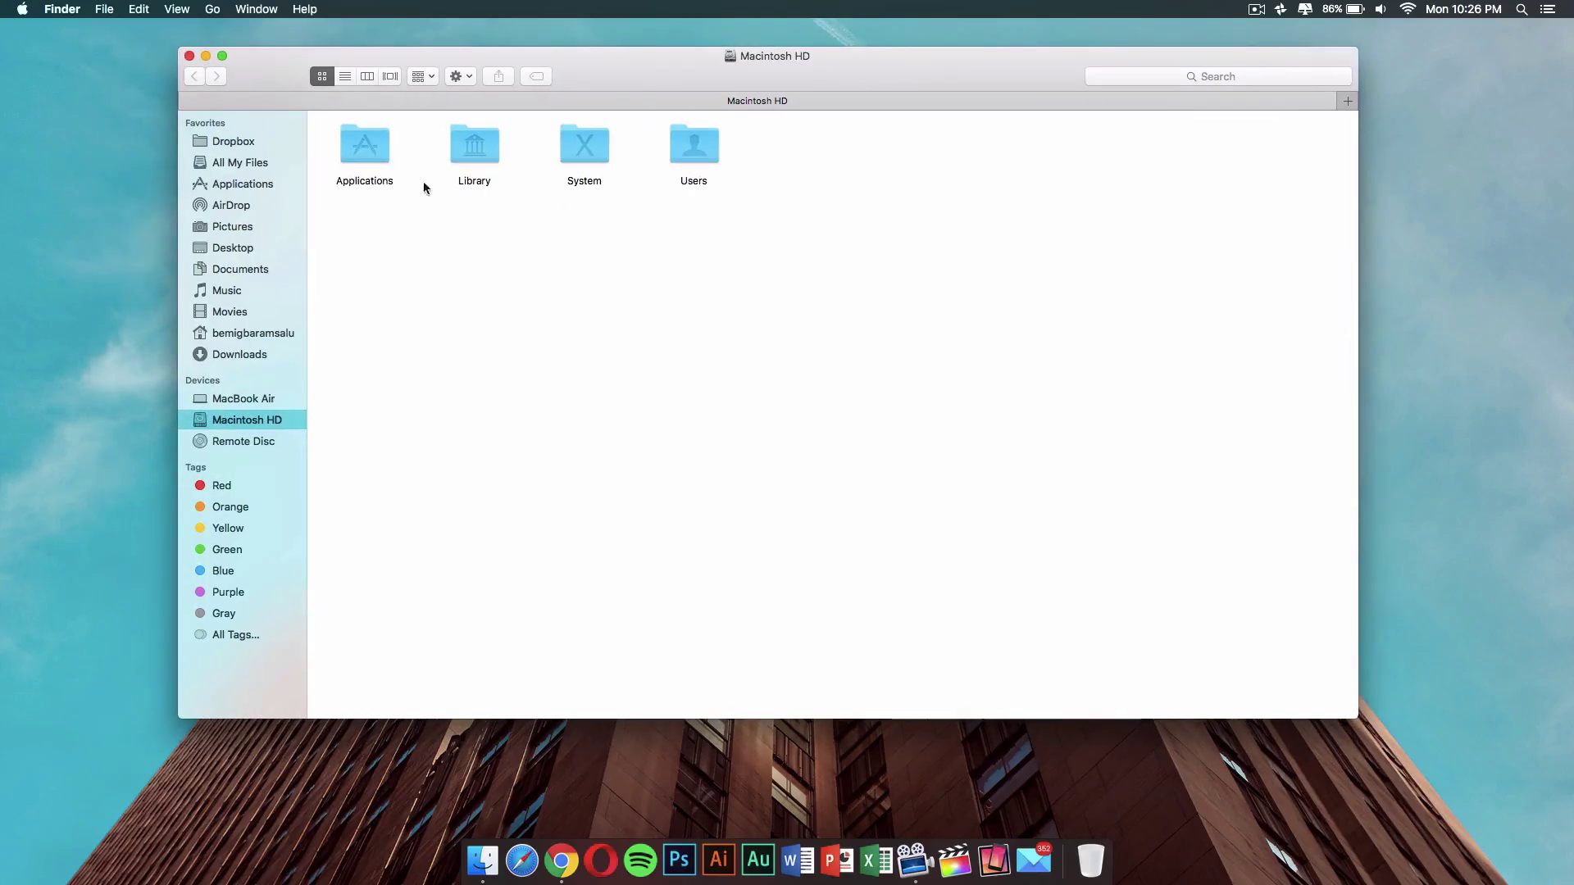
pyautogui.click(209, 184)
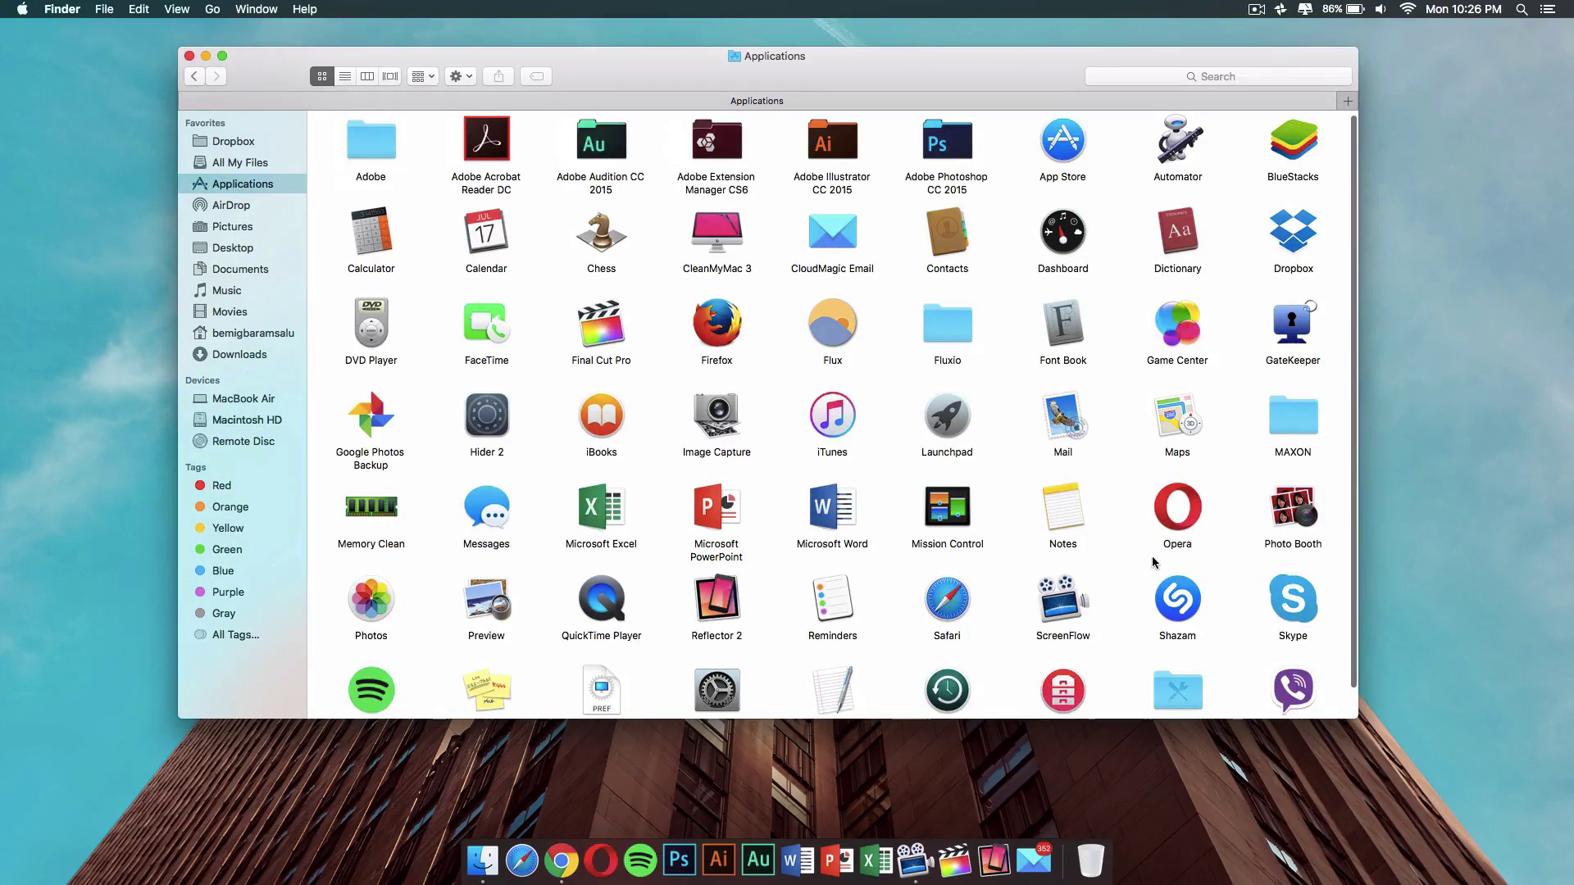
pyautogui.scroll(-3, 1164, 550)
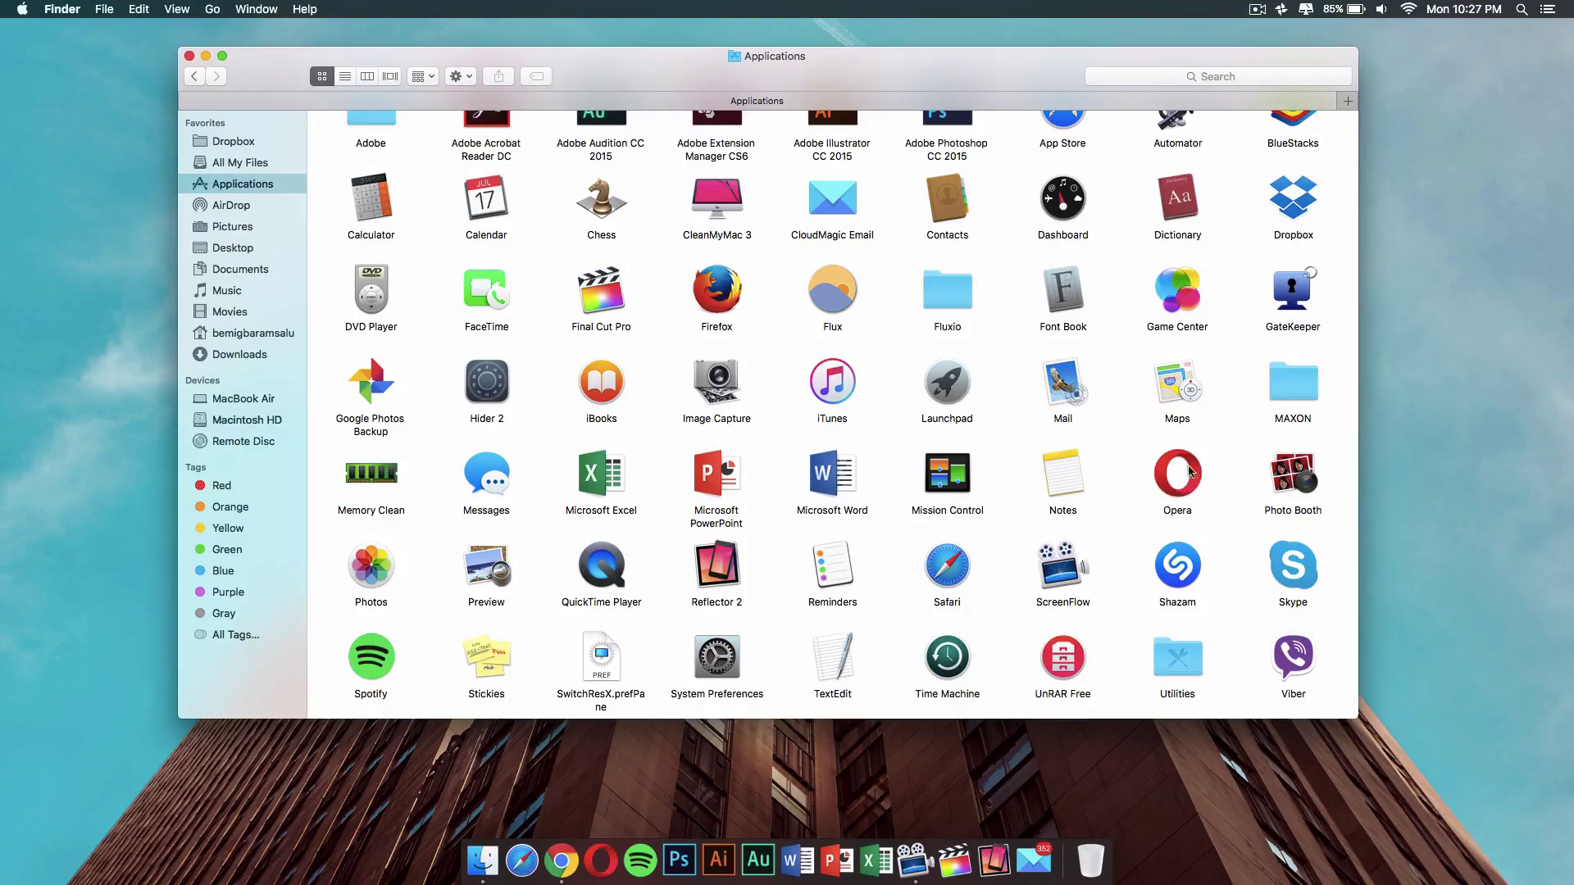
# Close the Finder window showing the Applications folder.
pyautogui.click(189, 56)
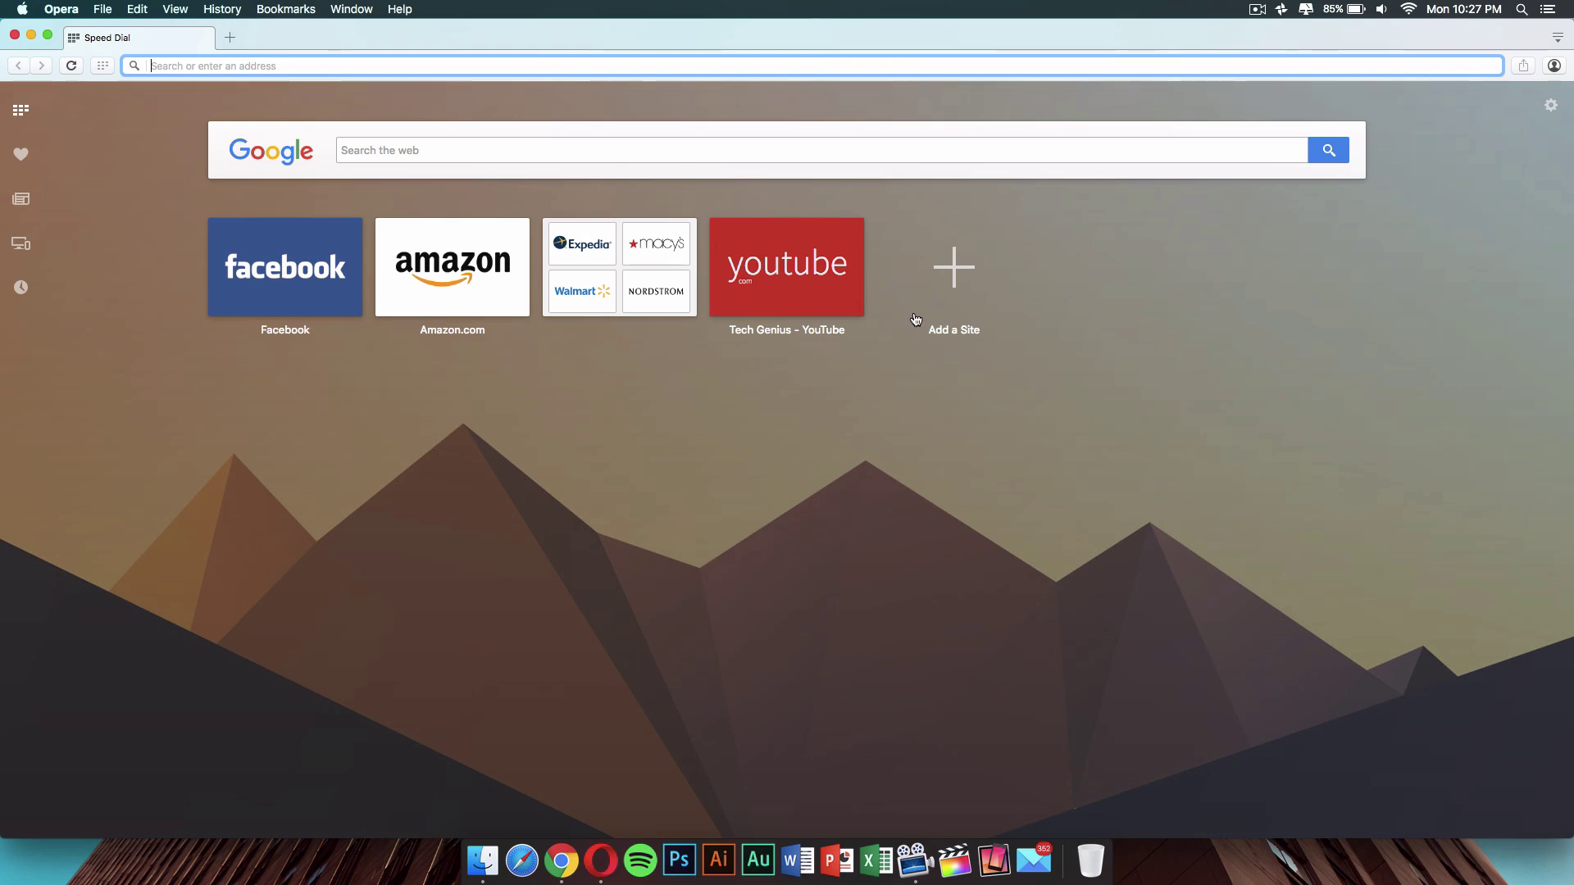
# Open the Tech Genius YouTube tile, mute the sound, and play the Spoty Dl Alternative video.
pyautogui.click(783, 271)
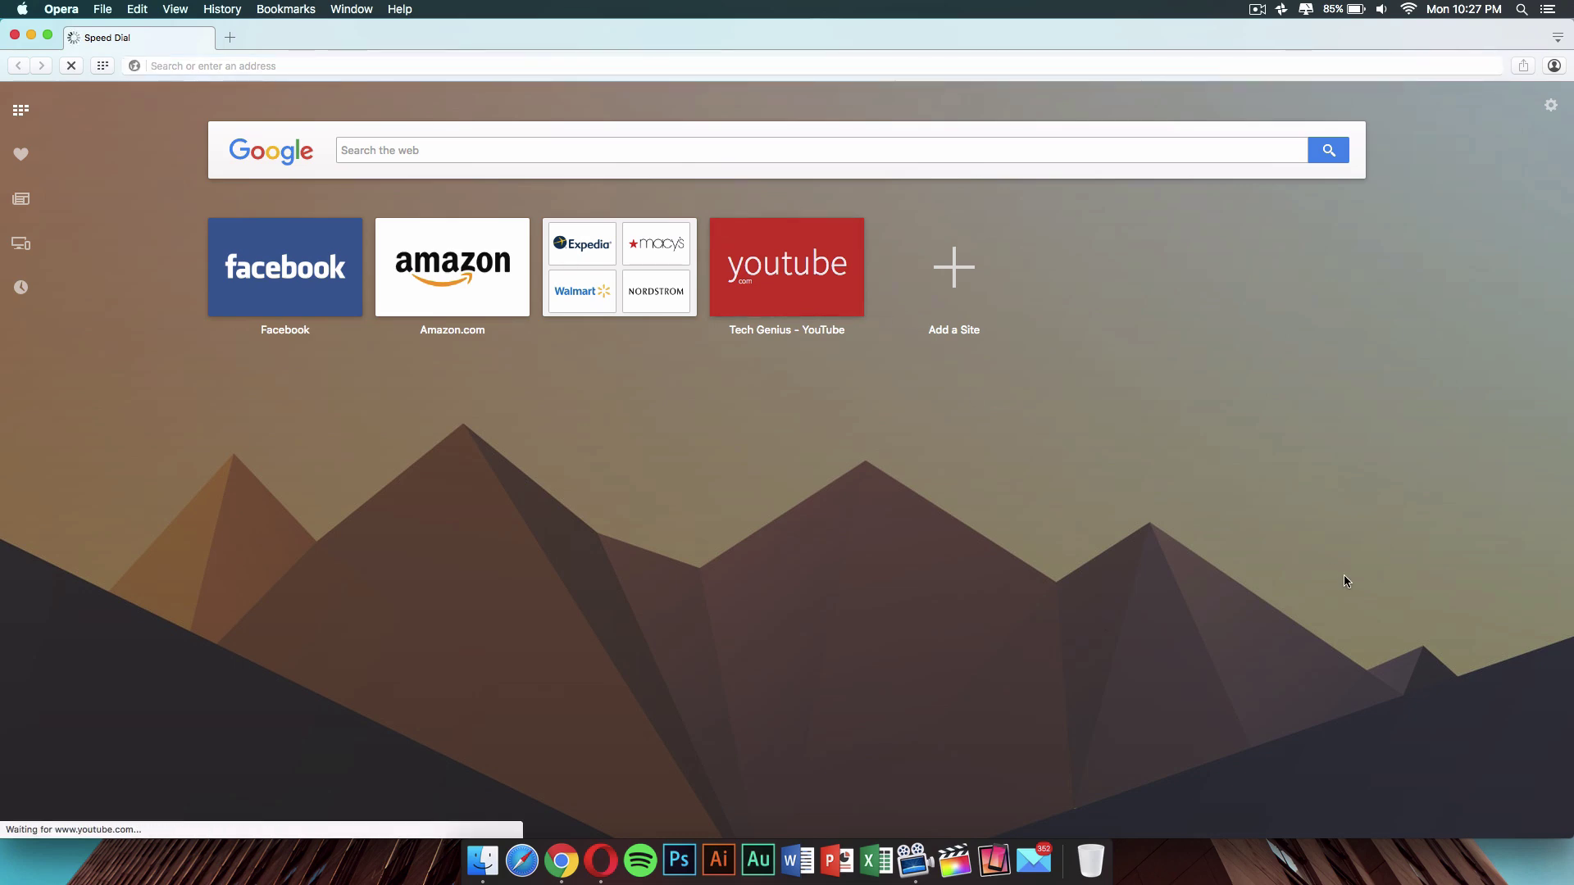
pyautogui.press('XF86AudioMute')
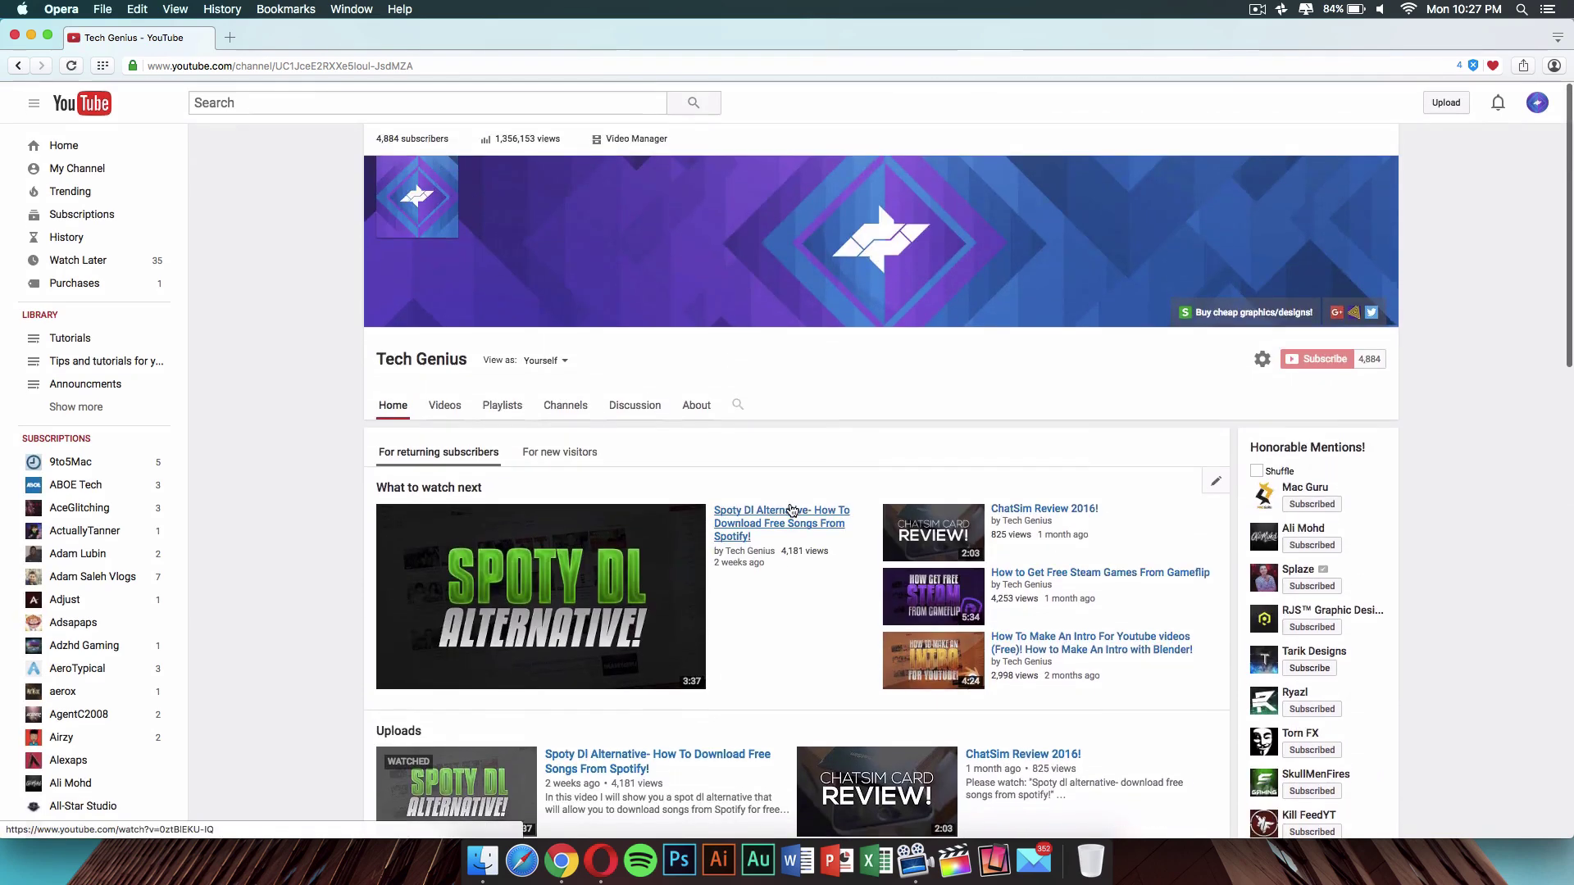
pyautogui.click(793, 533)
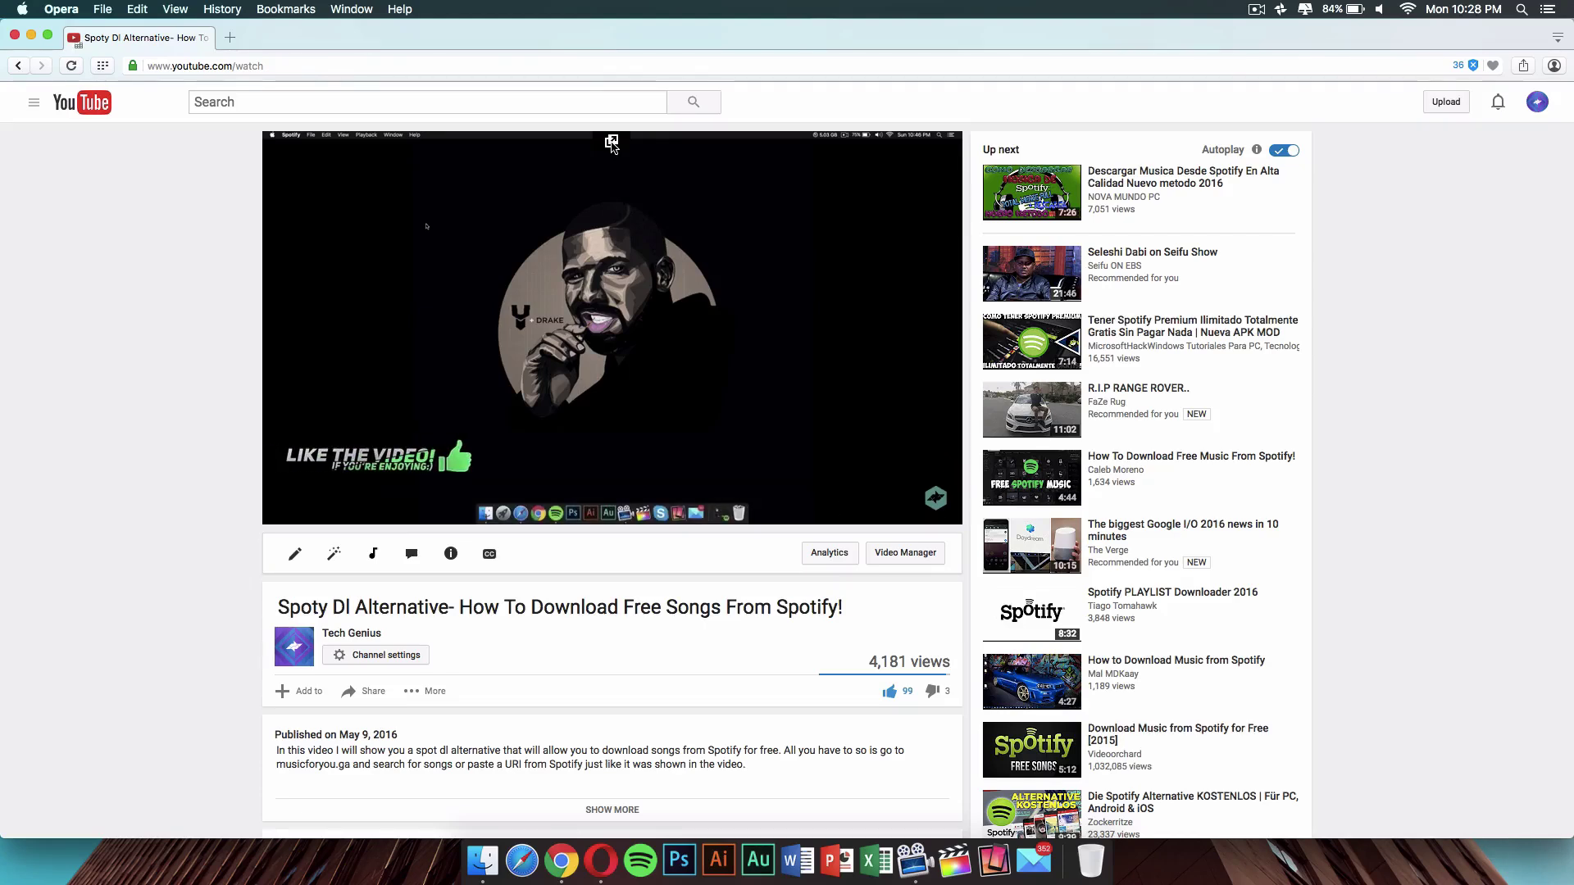
# Pop the video out, dock the floating player bottom-right, and open Amazon.com in a new tab.
pyautogui.click(612, 143)
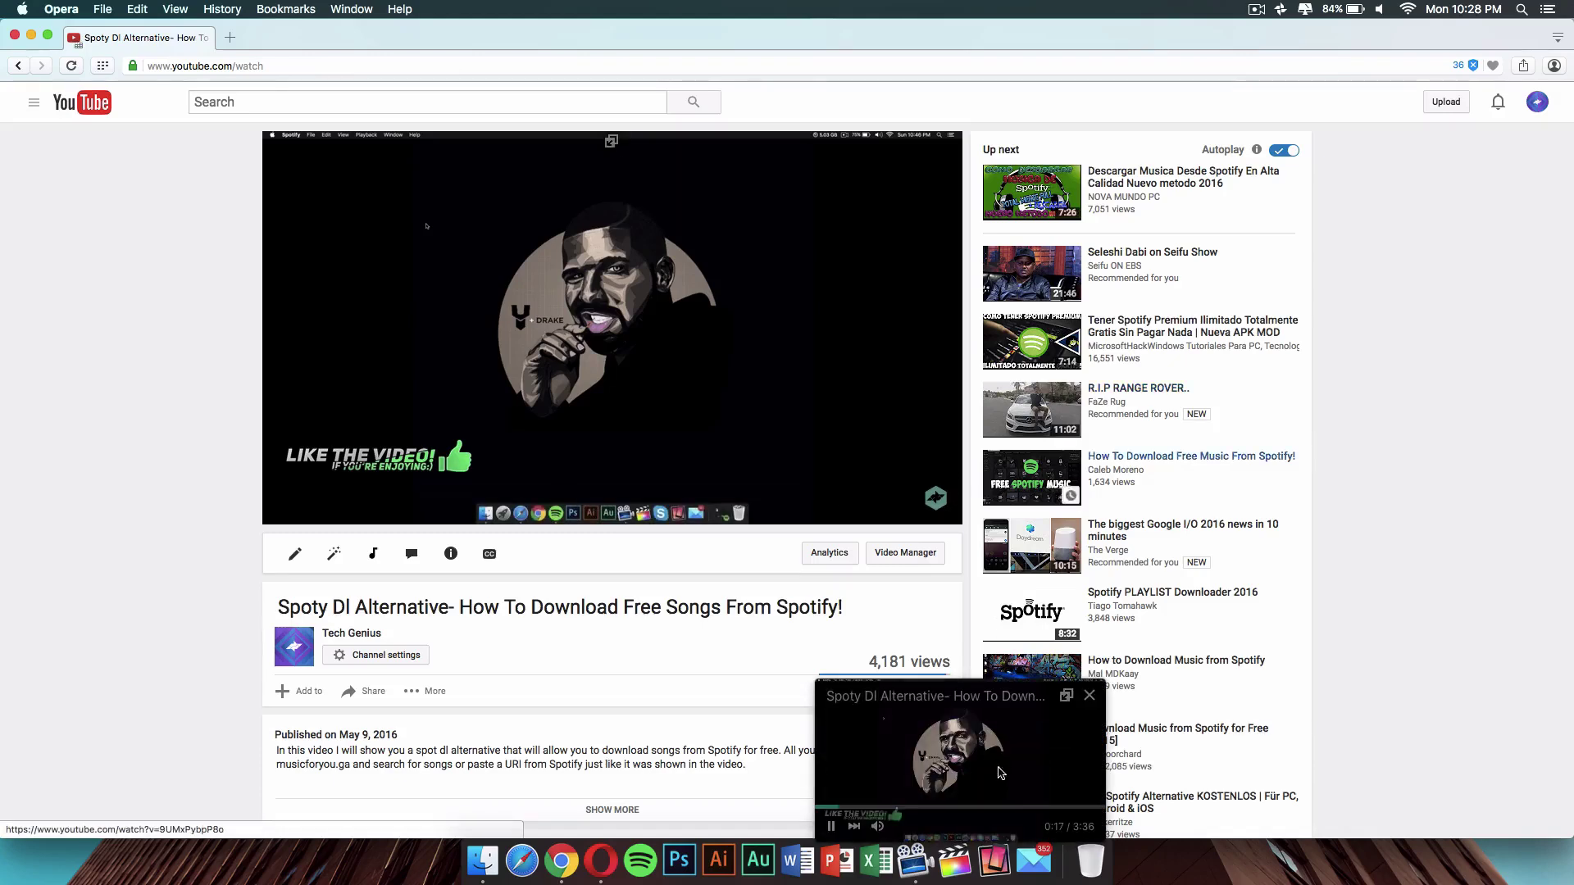
pyautogui.moveTo(940, 698); pyautogui.dragTo(1477, 675)
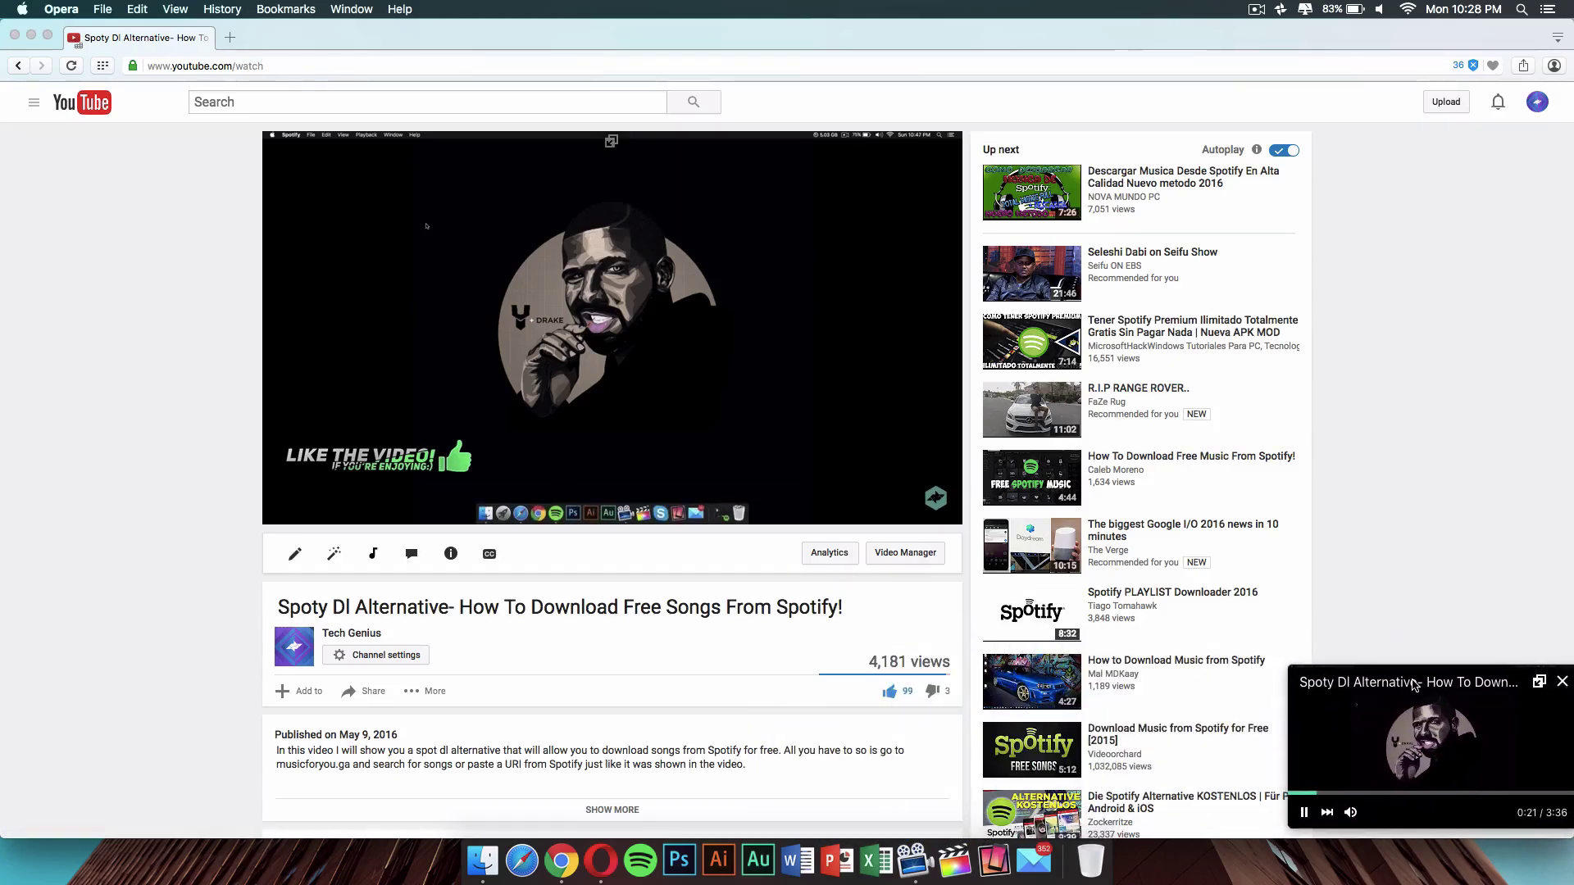
pyautogui.click(230, 37)
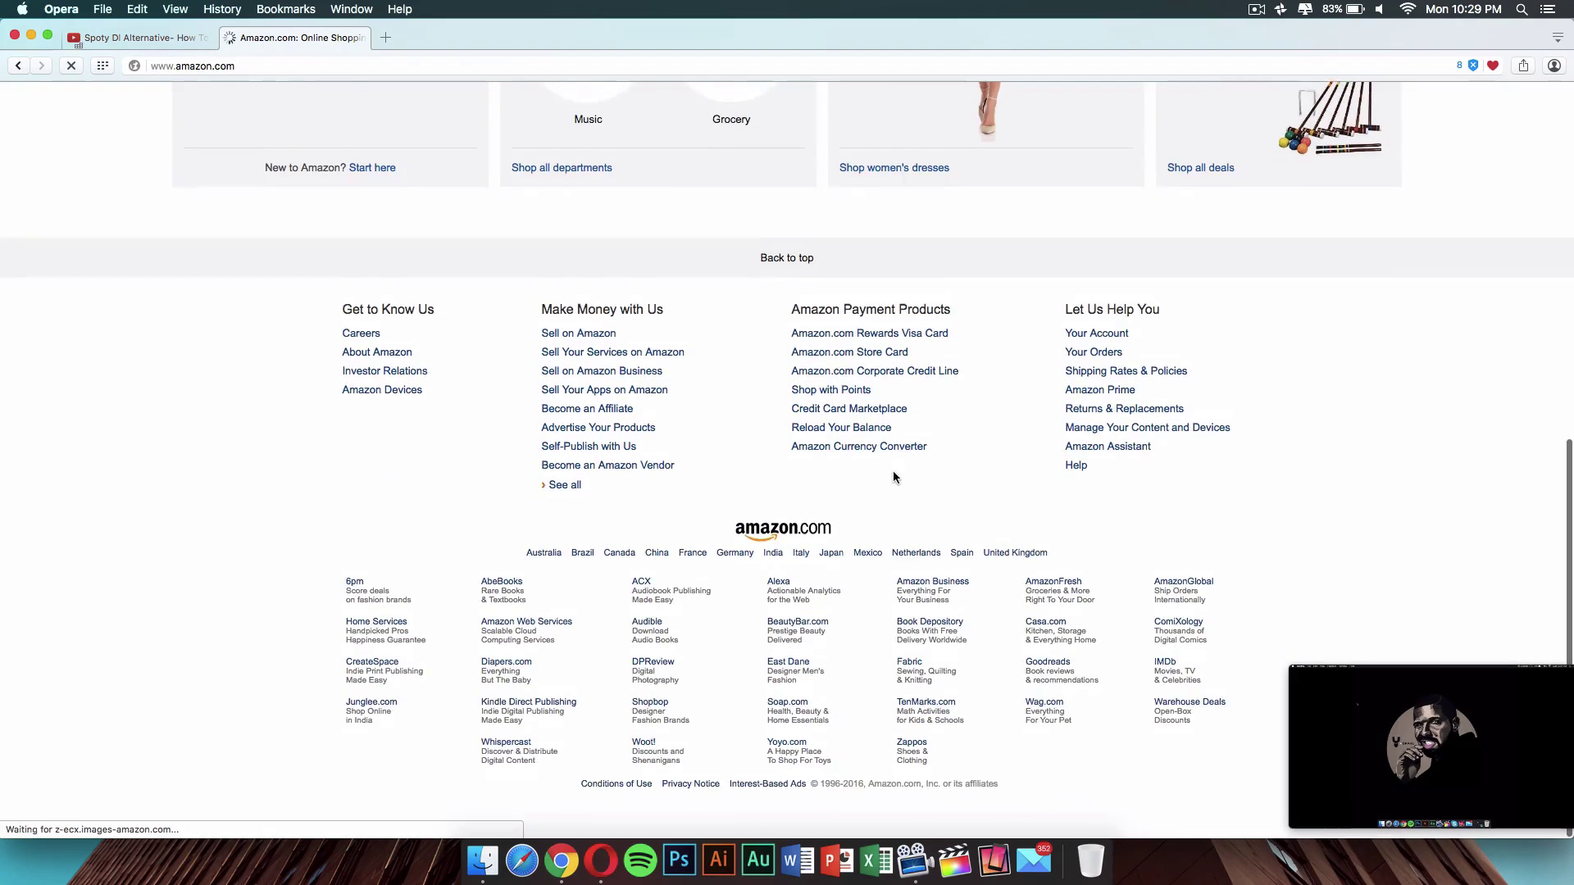
pyautogui.scroll(5, 1066, 574)
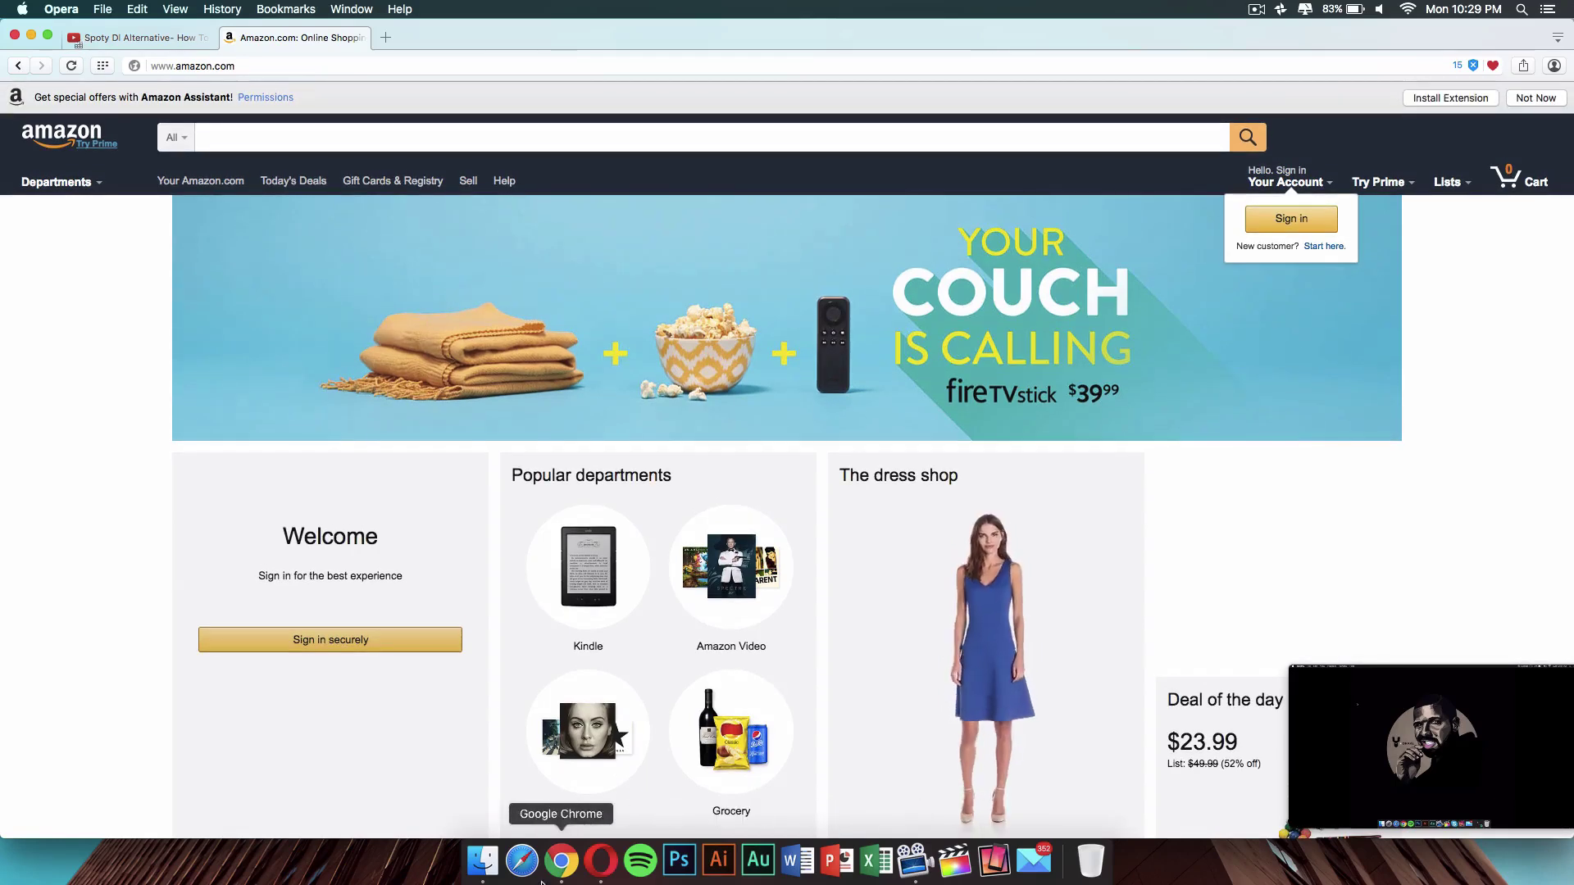
# Launch Safari and close it again while the floating video keeps playing.
pyautogui.click(517, 877)
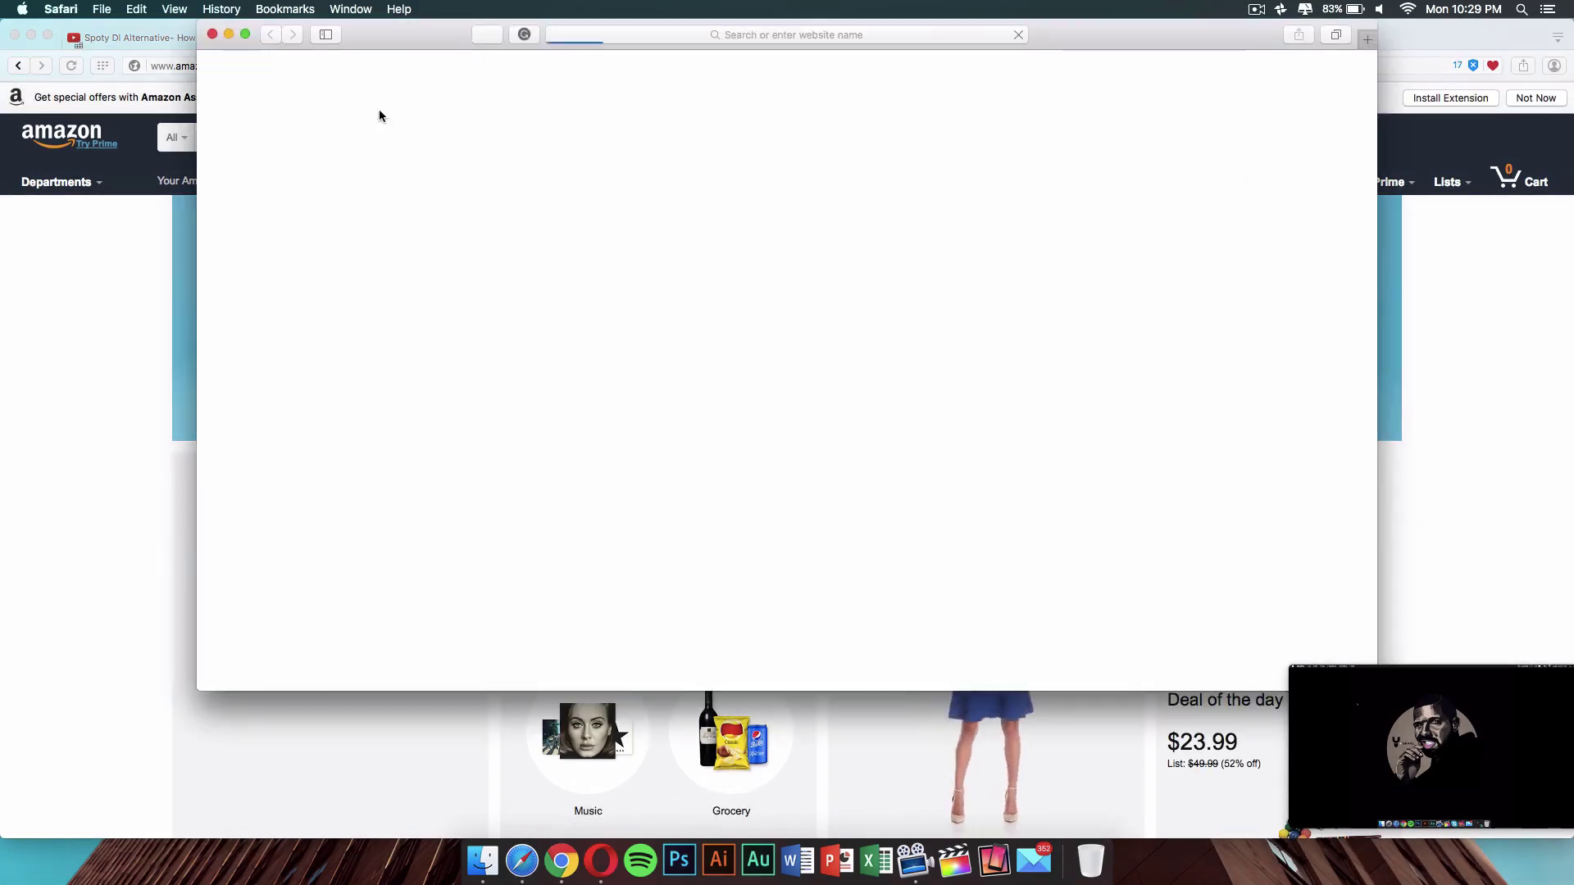
pyautogui.click(214, 35)
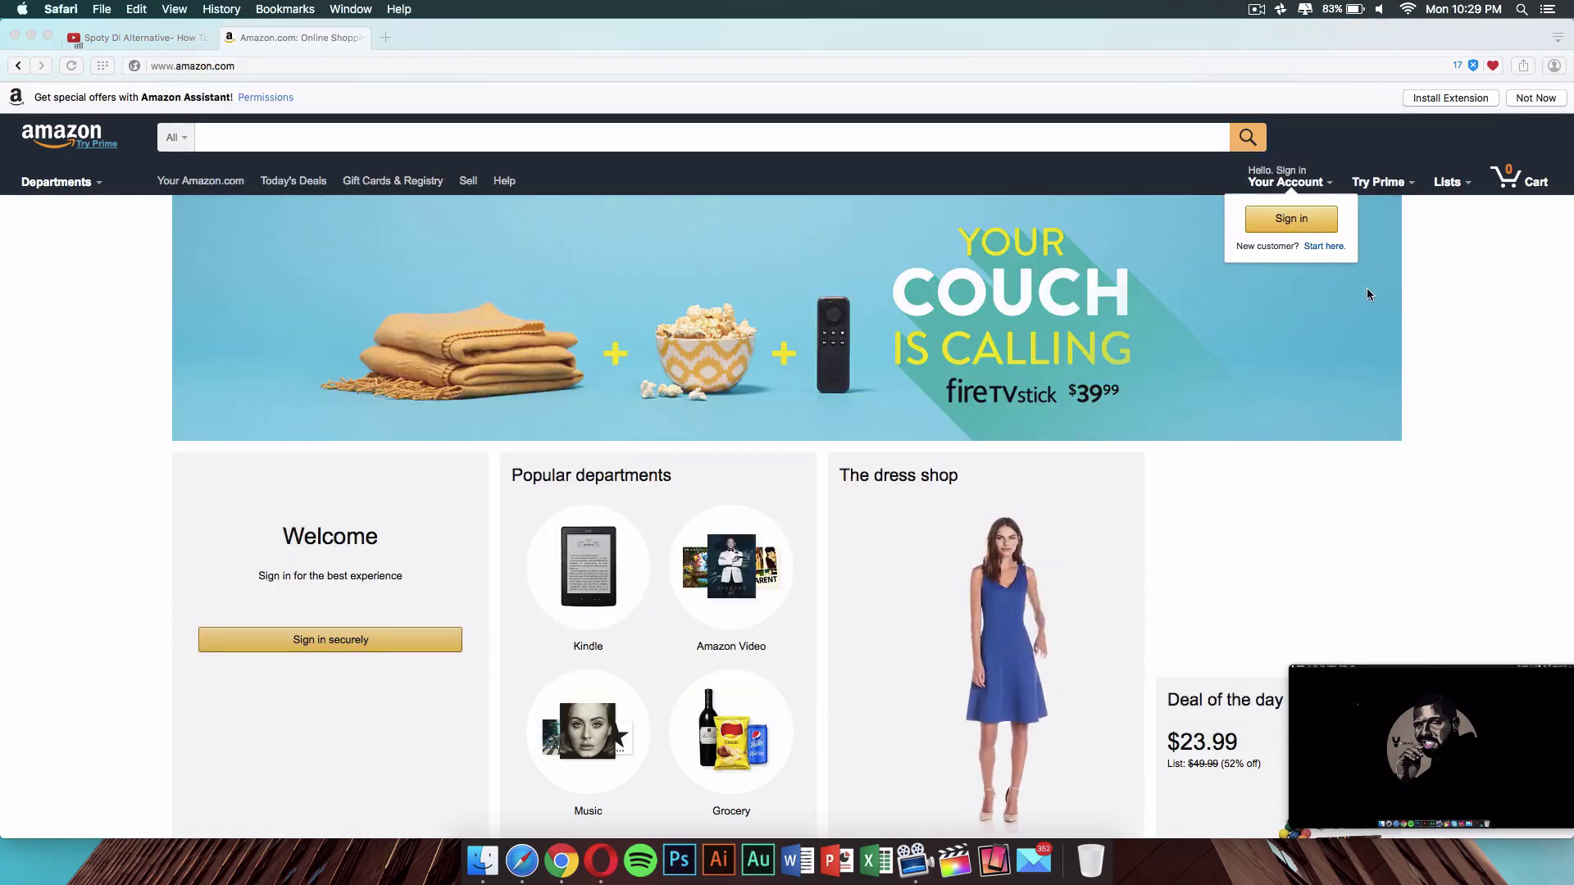
pyautogui.moveTo(1436, 693)
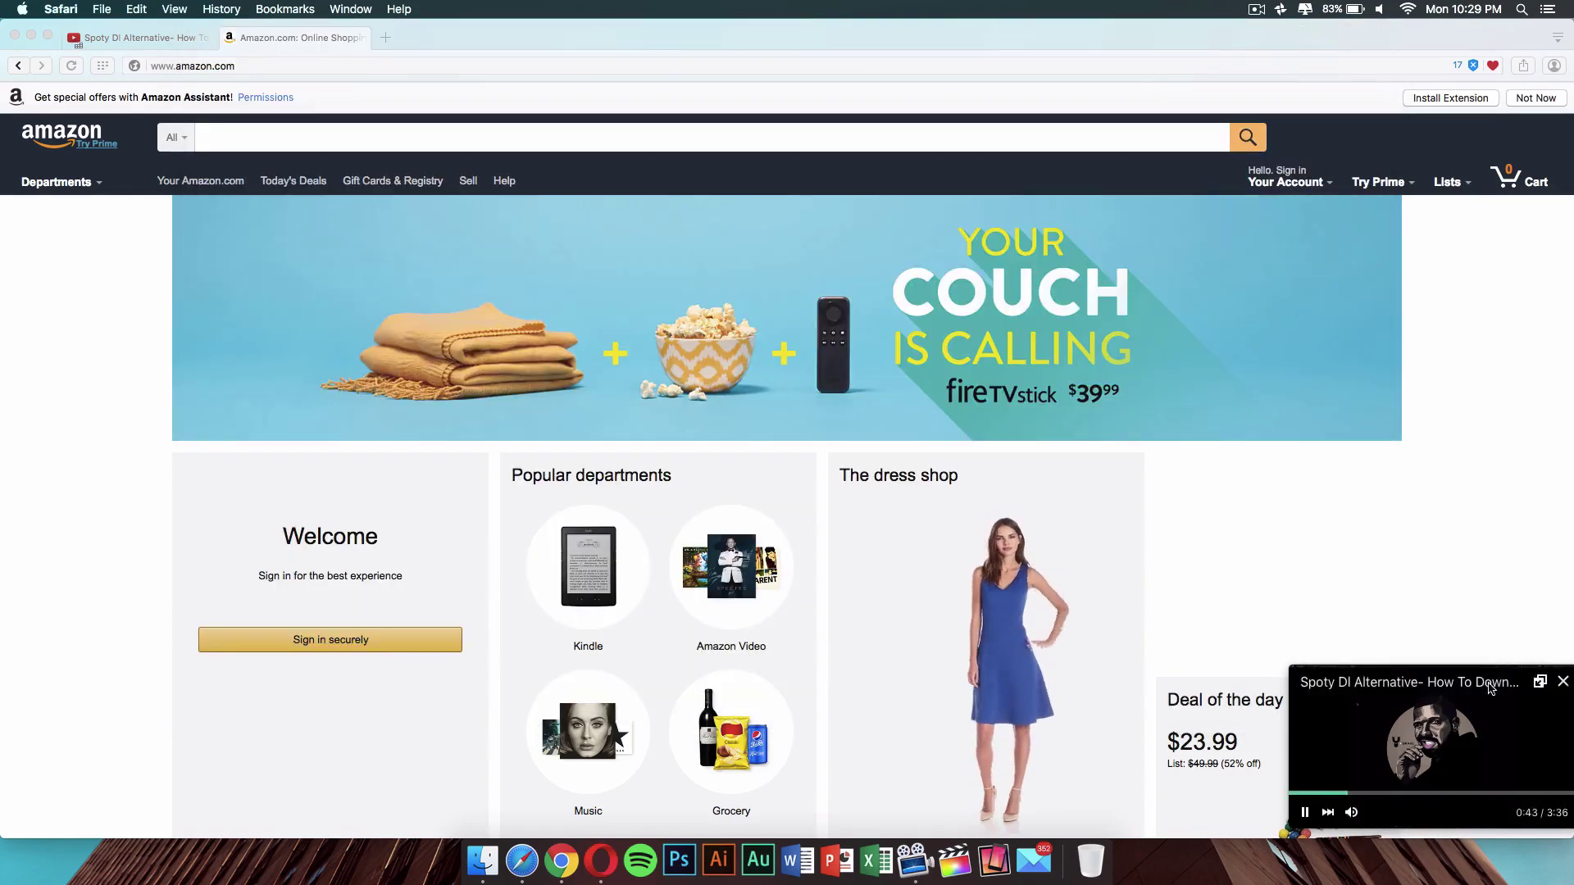
# Close the floating video player over the Amazon page.
pyautogui.click(1563, 683)
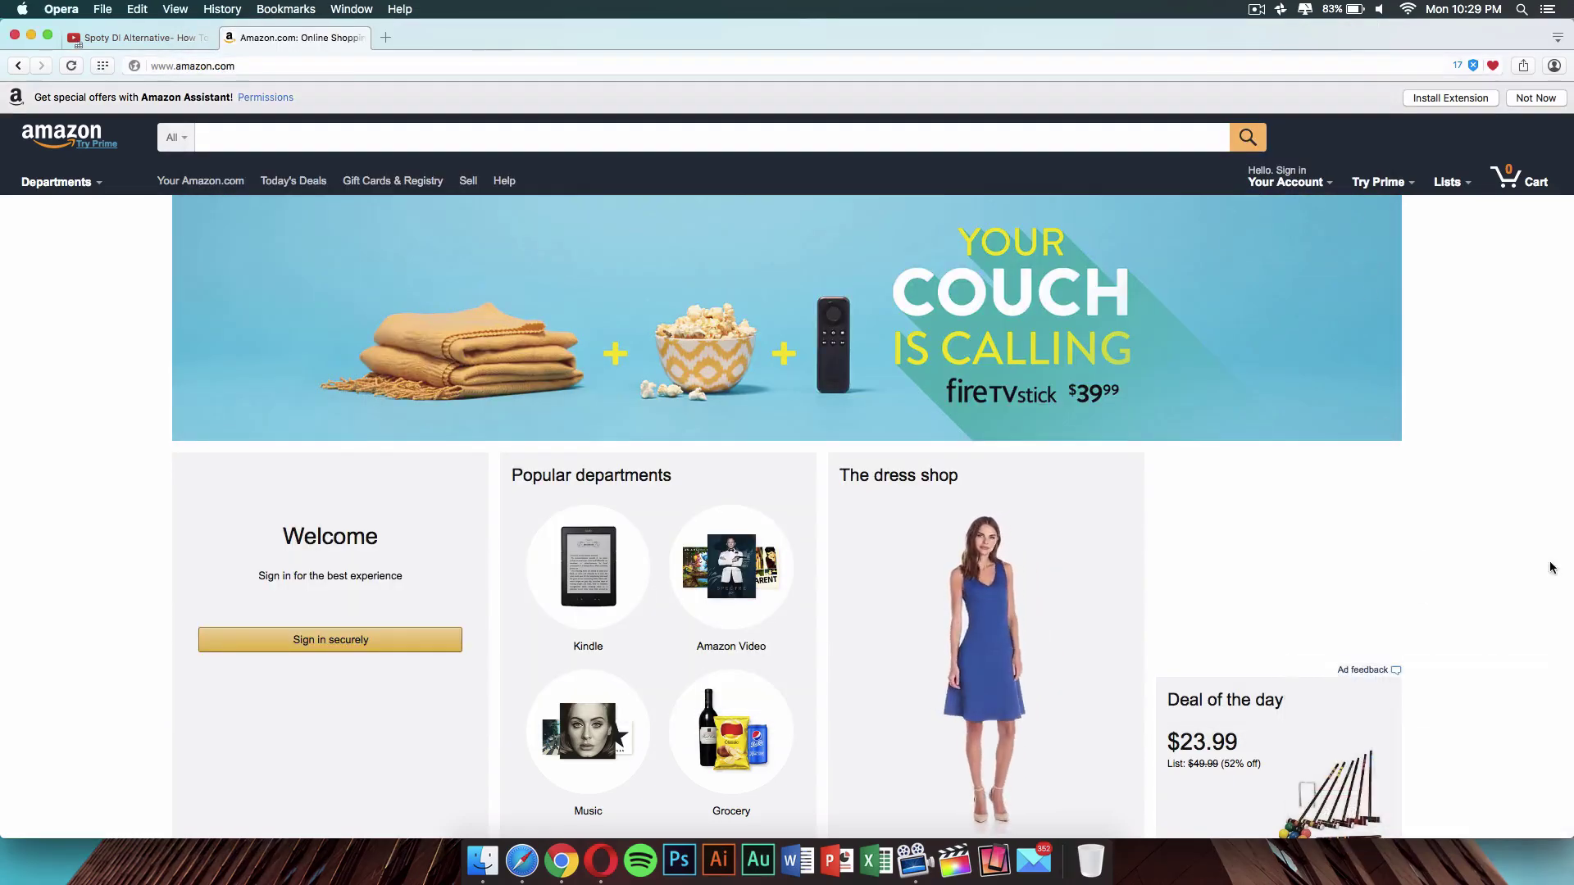
pyautogui.scroll(-10, 1396, 529)
pyautogui.scroll(10, 1396, 529)
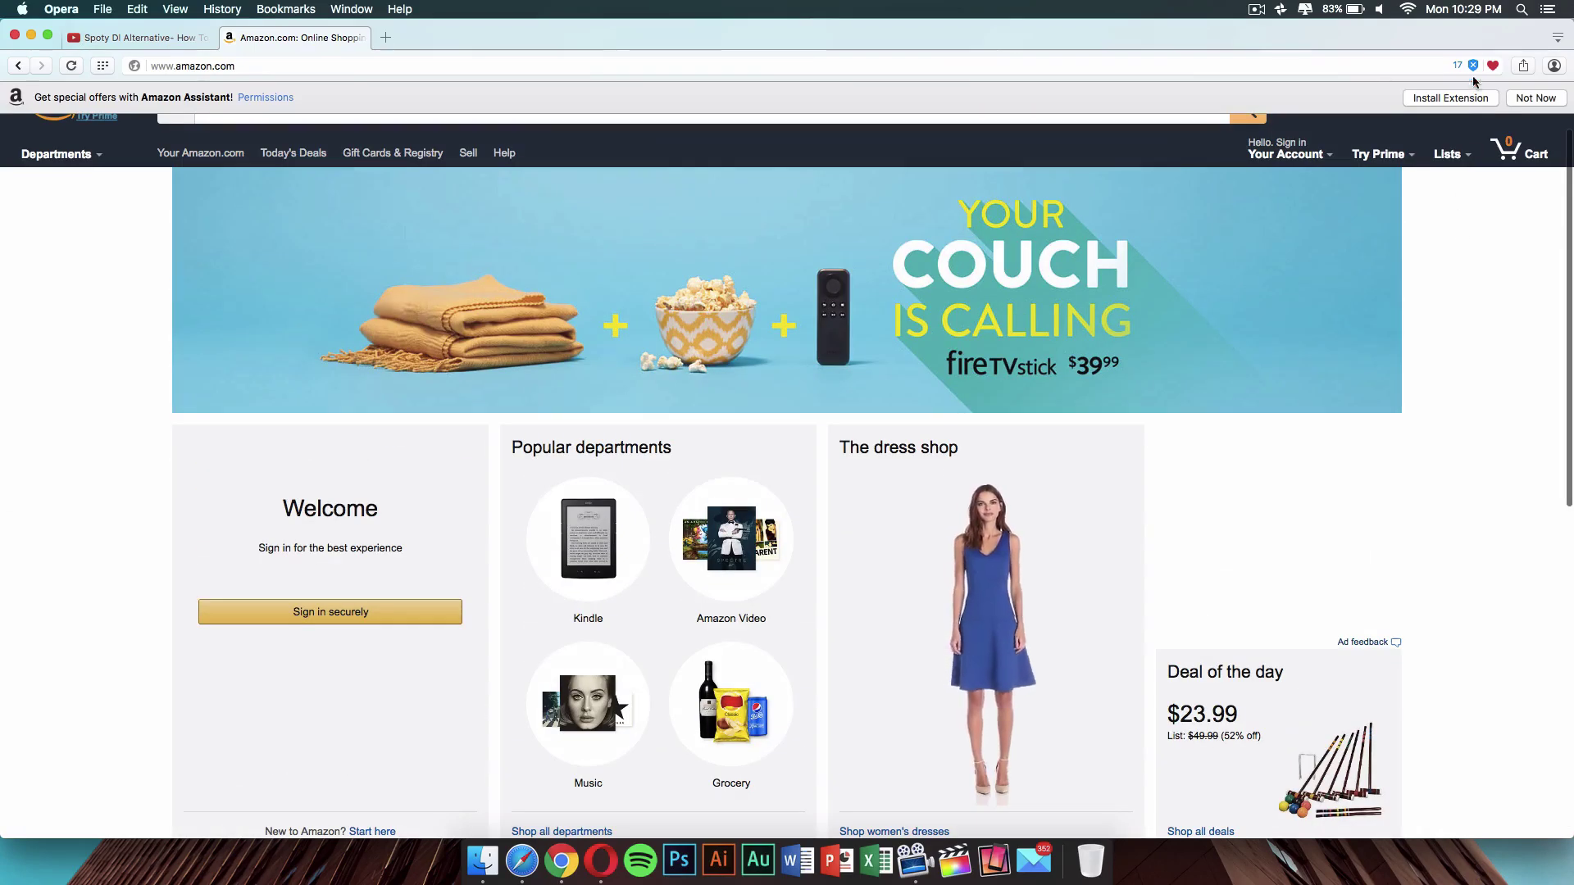
# Check the ad-blocker panel: 18 ads blocked on Amazon, 660 in total.
pyautogui.click(1473, 65)
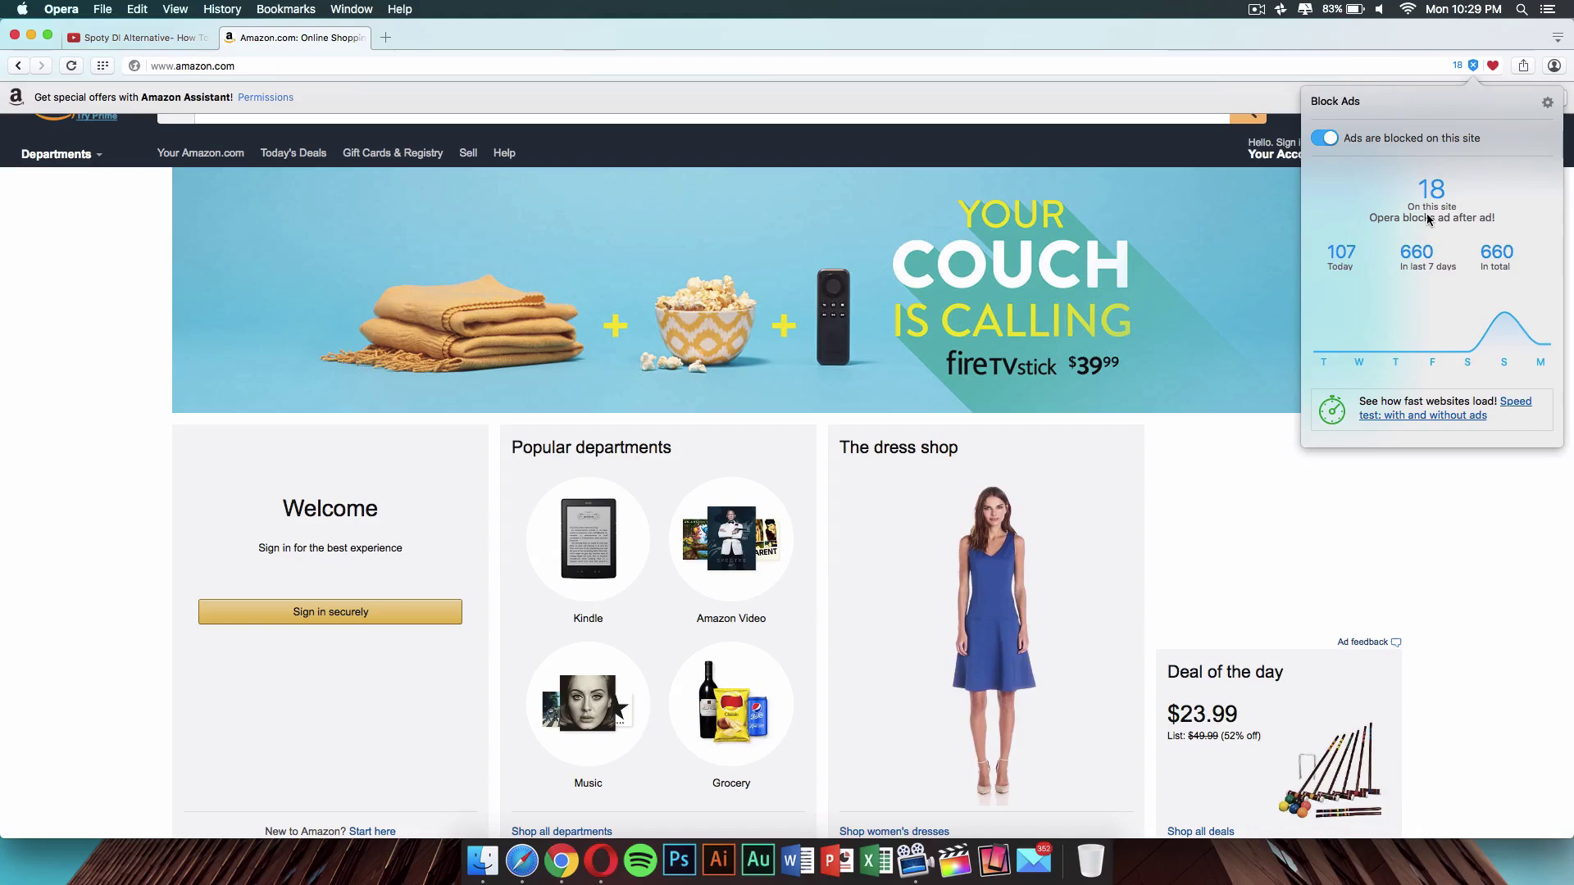
pyautogui.moveTo(1493, 342)
pyautogui.click(1467, 599)
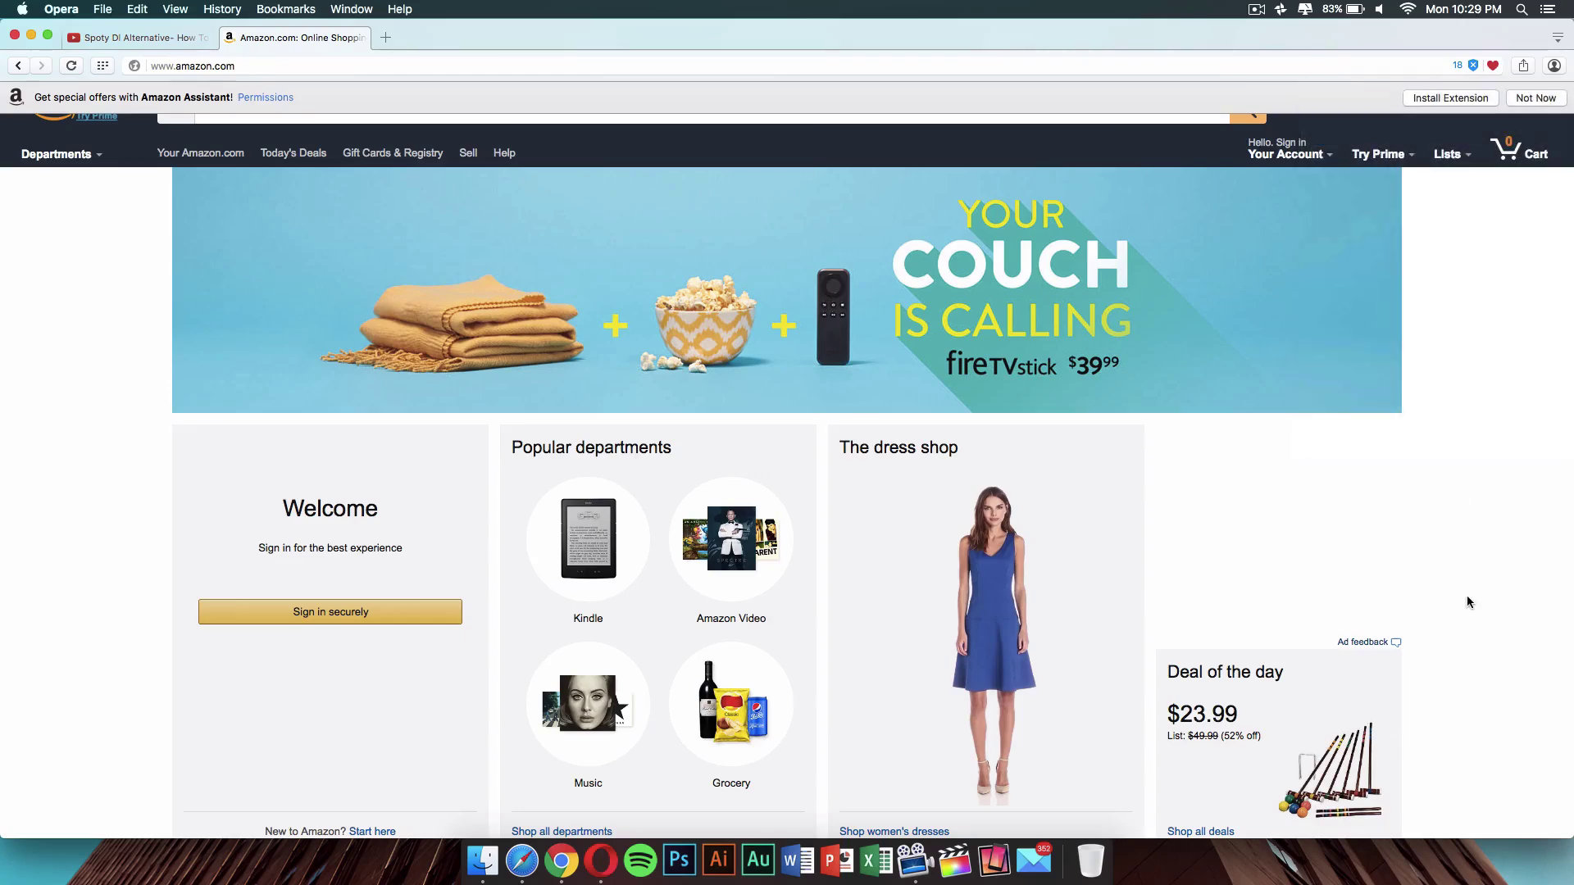
pyautogui.scroll(1, 1267, 541)
pyautogui.scroll(-5, 1267, 541)
pyautogui.scroll(-5, 1267, 534)
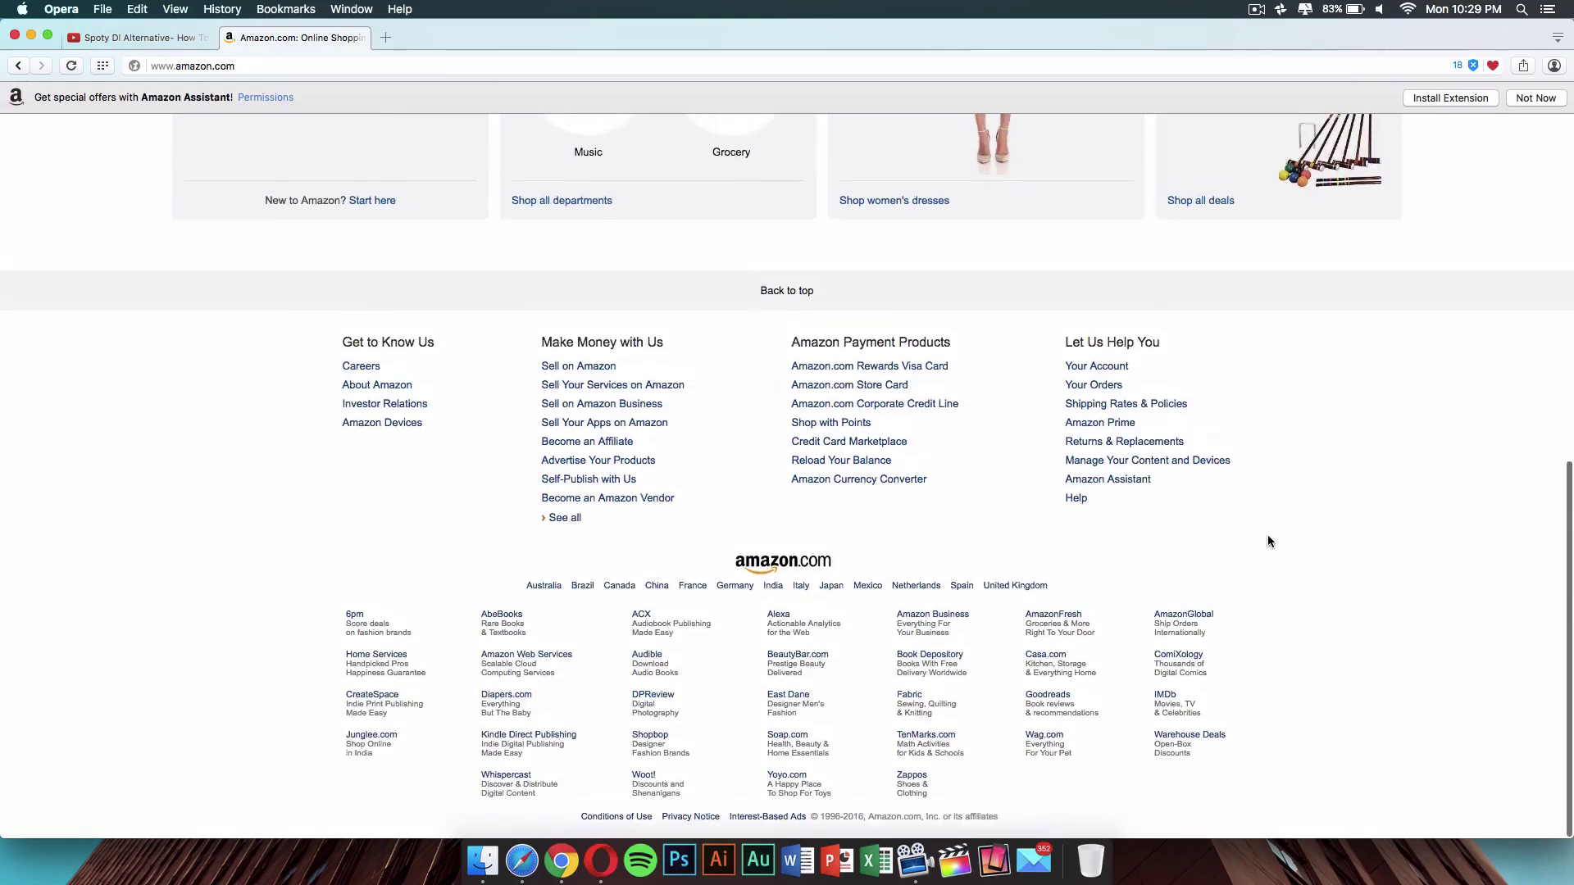
# Return to the Spoty Dl Alternative video tab and scroll through its comments.
pyautogui.click(139, 38)
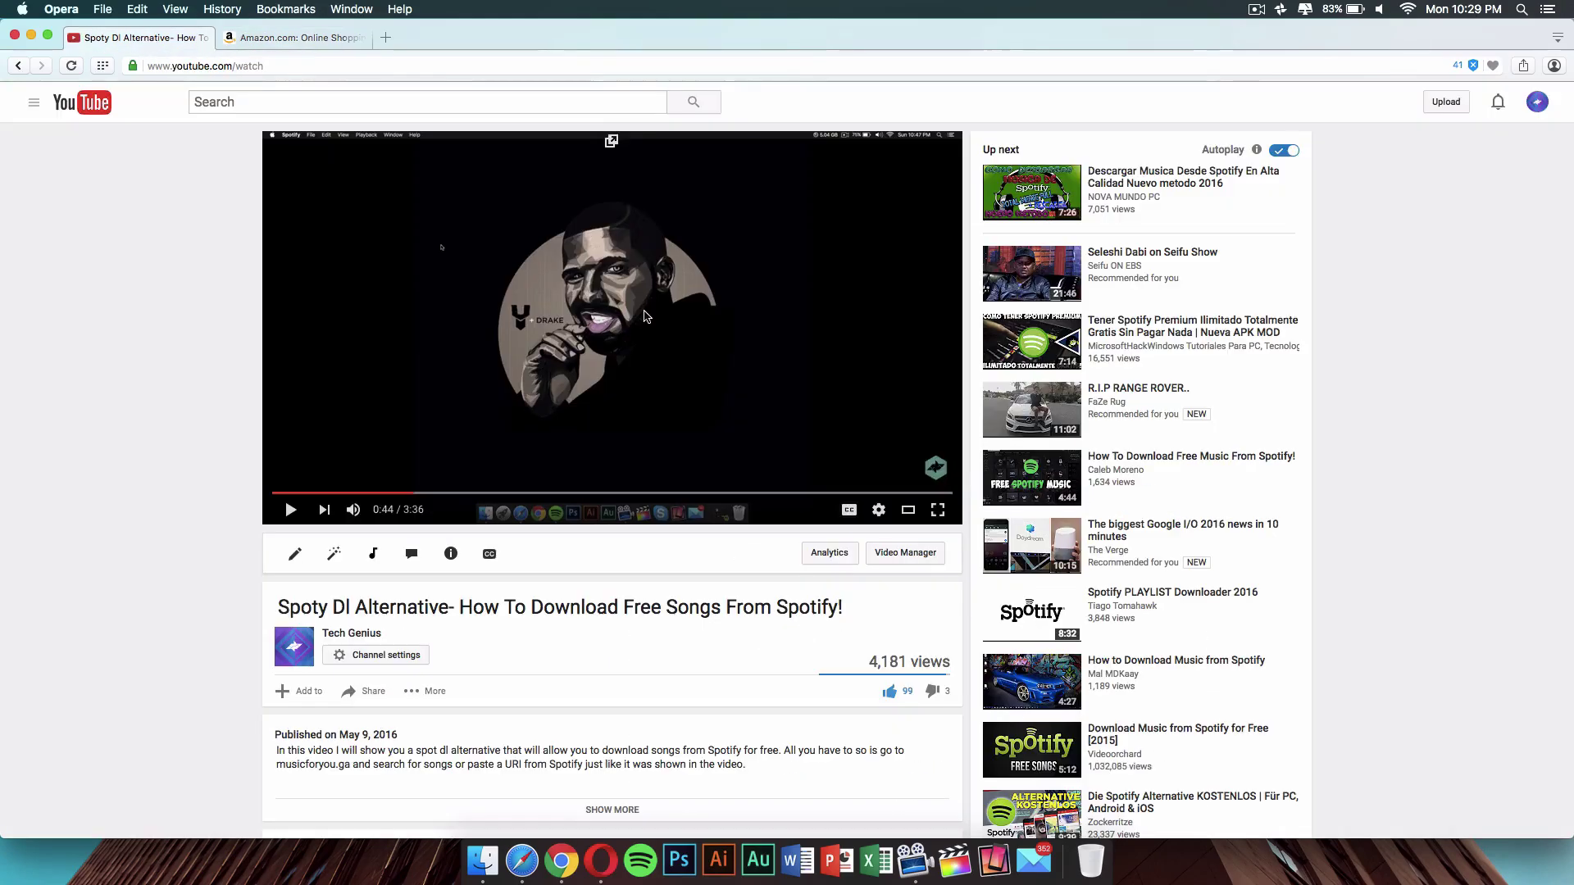
pyautogui.scroll(-7, 644, 317)
pyautogui.scroll(-4, 645, 317)
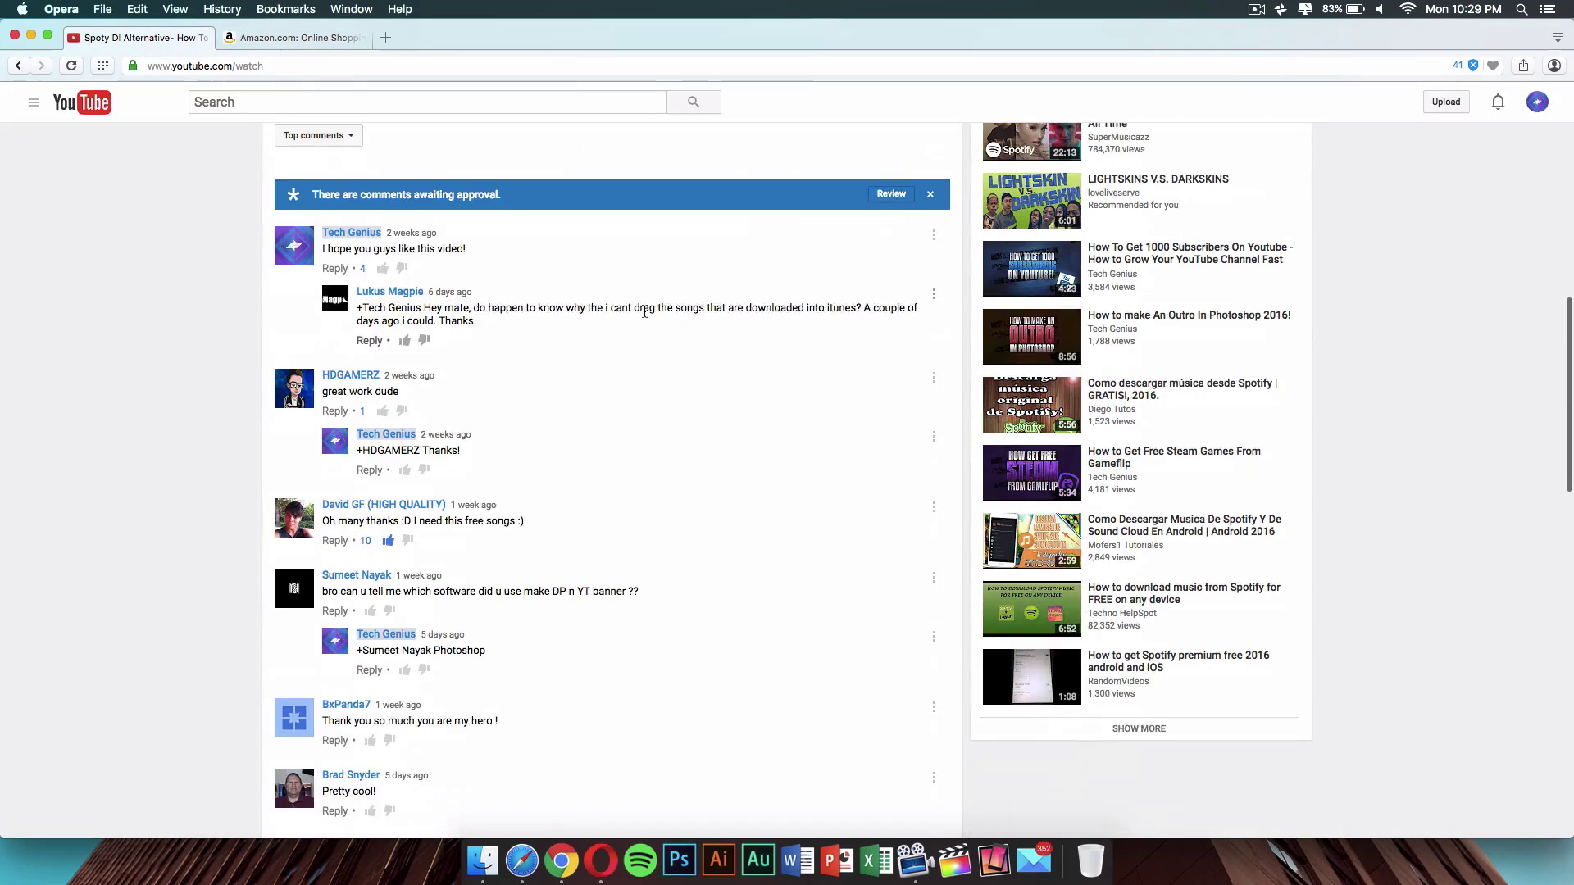
pyautogui.scroll(15, 644, 313)
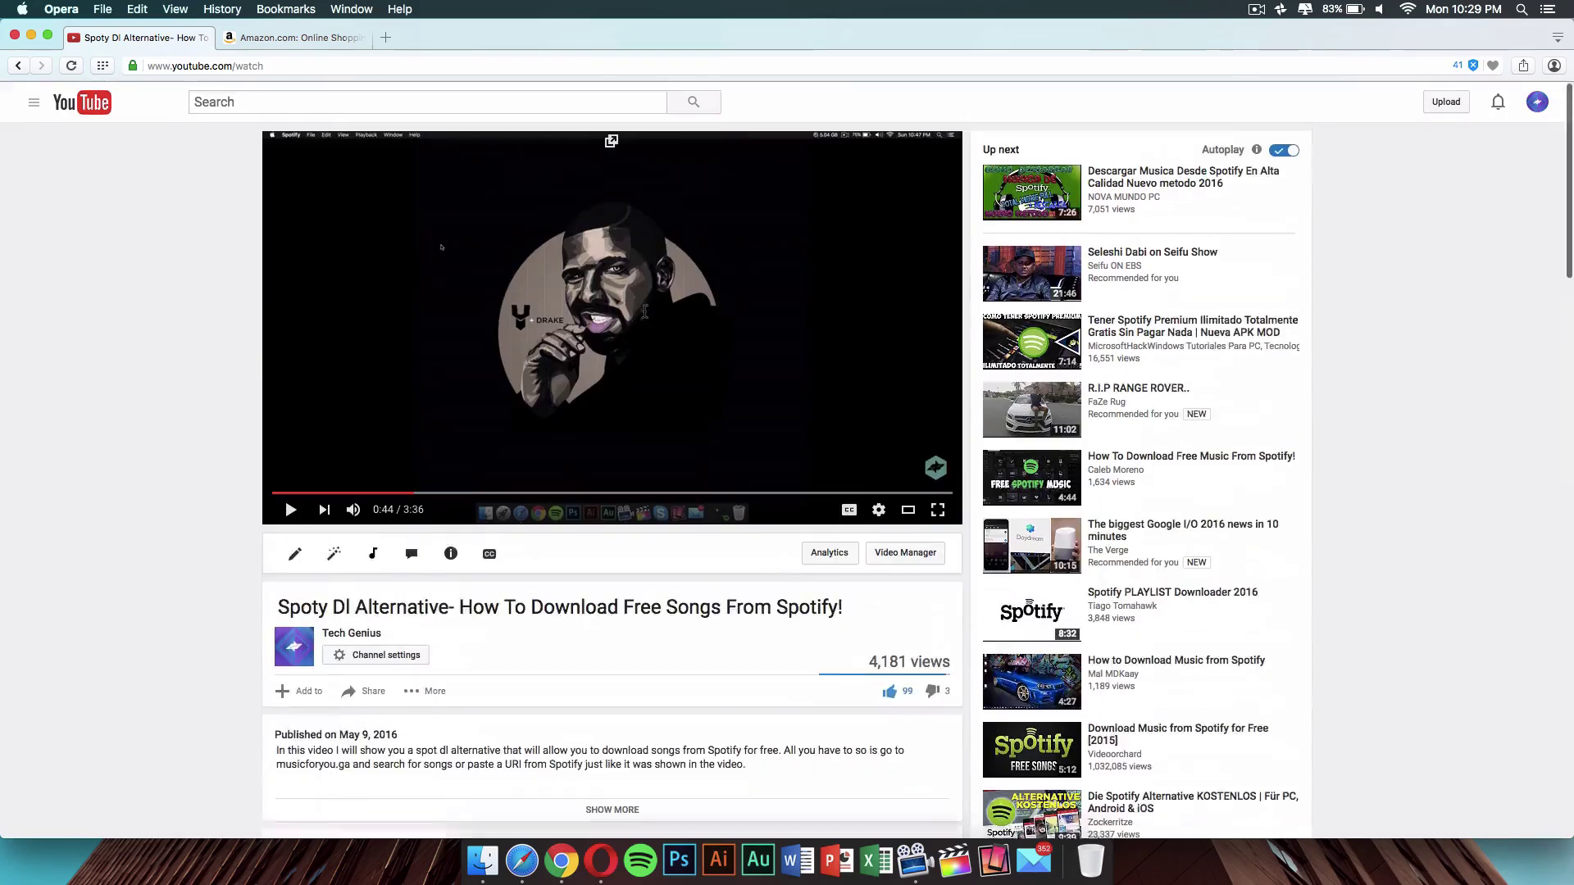
# Go to the Tech Genius channel page from the video.
pyautogui.click(368, 635)
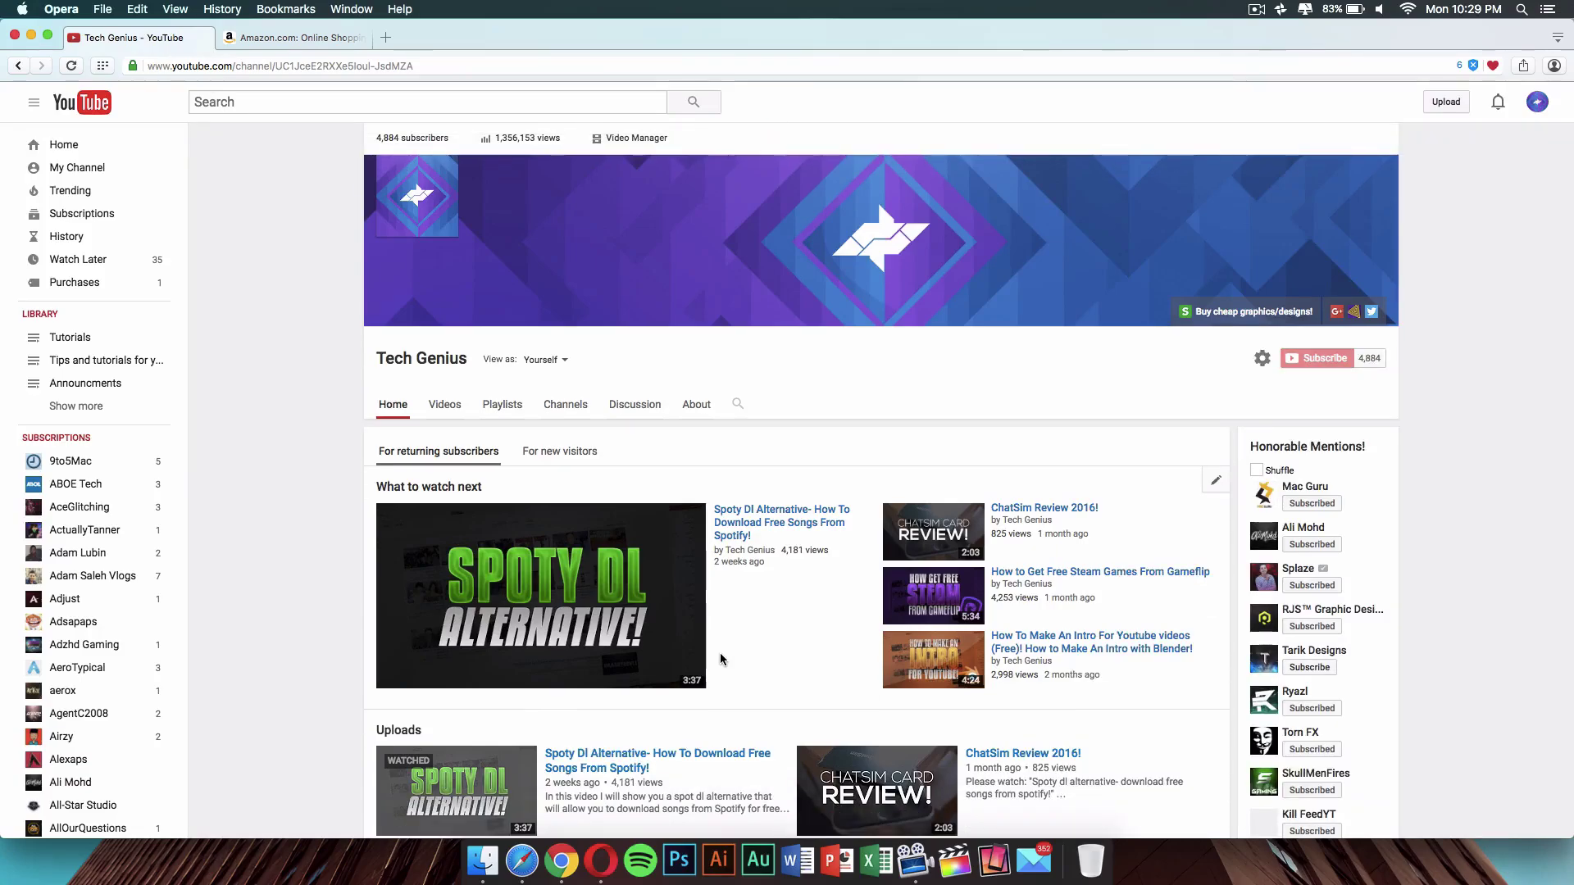
pyautogui.scroll(-15, 720, 652)
pyautogui.scroll(15, 726, 627)
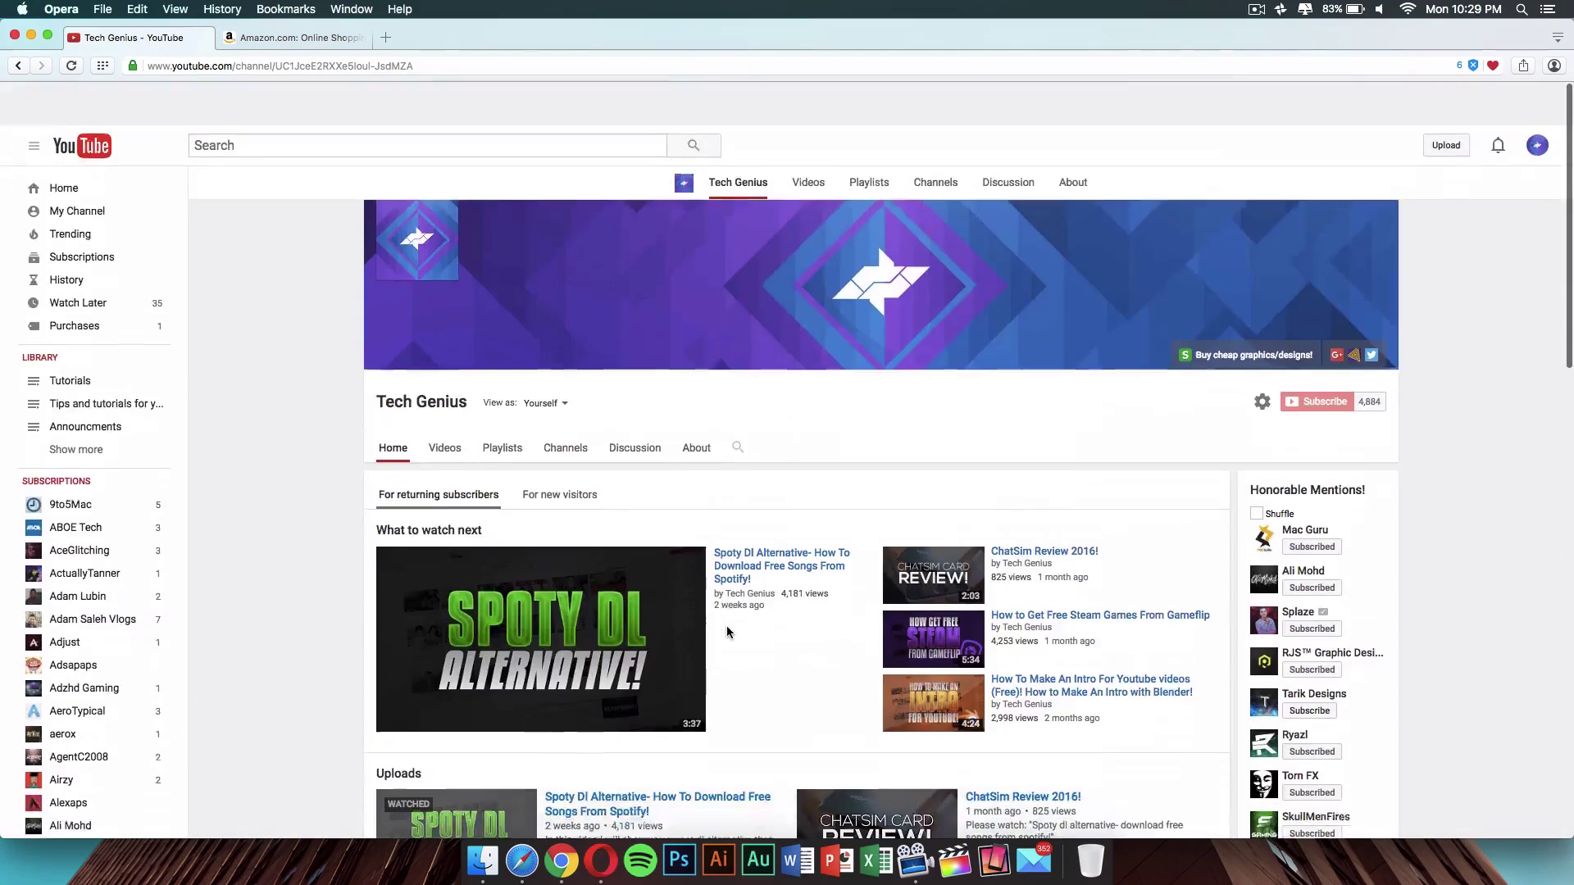